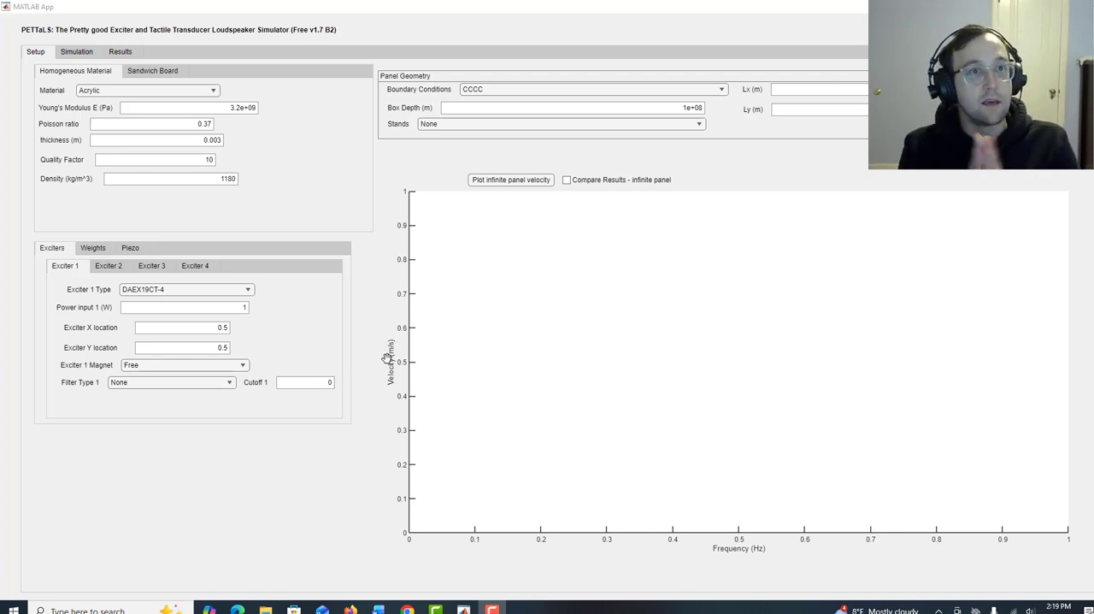
Plot the infinite panel velocity for the DAEX19CT-4 exciter, probe the curve's high-frequency end, and delete all data tips.
click(505, 182)
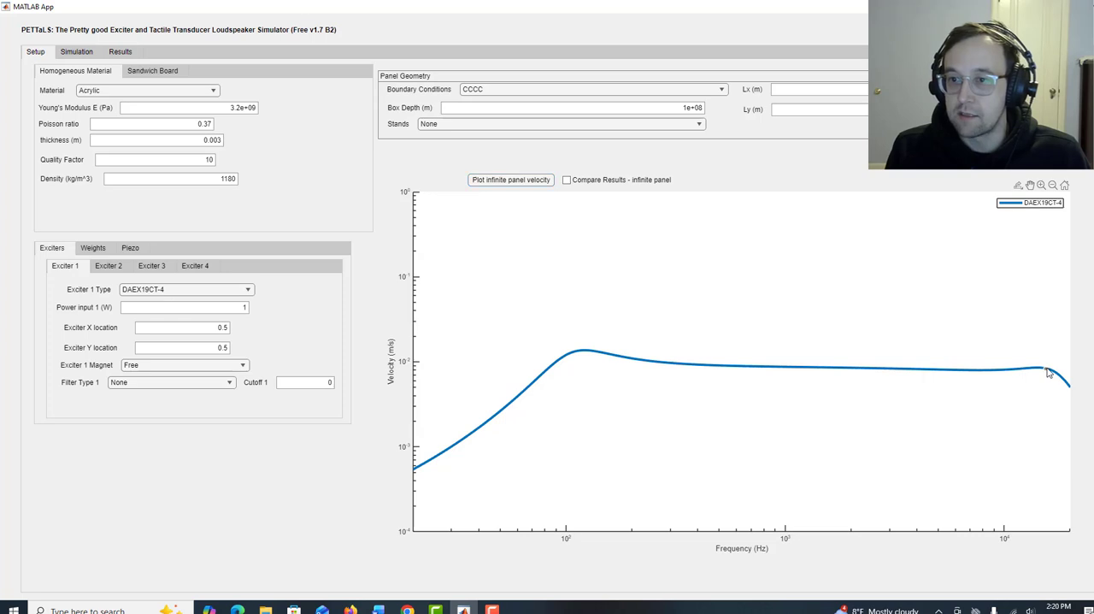
mouse_move(1051, 373)
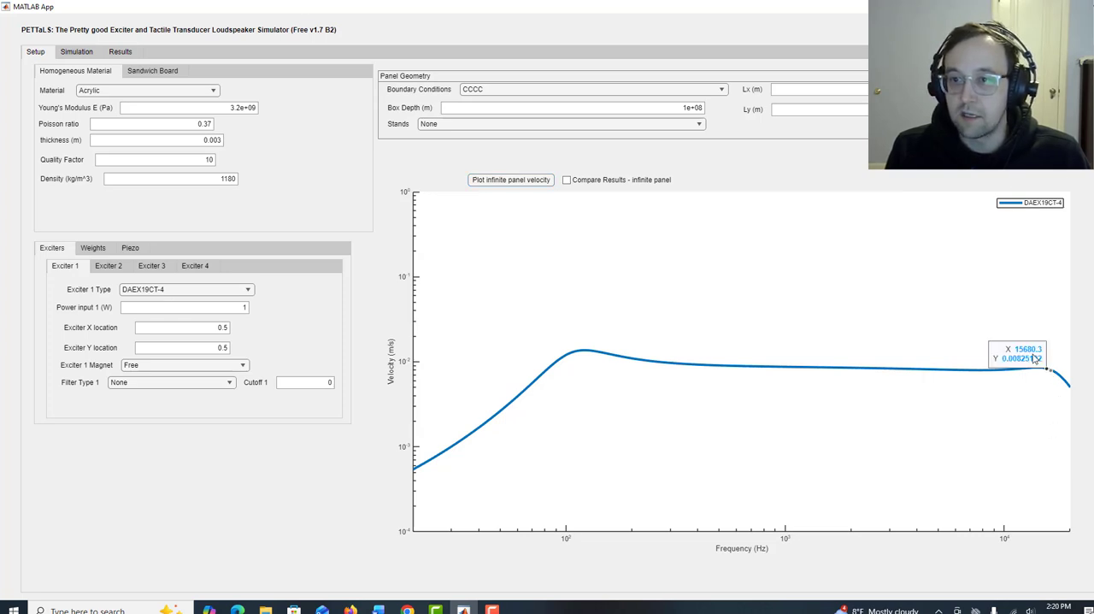
right_click(1032, 354)
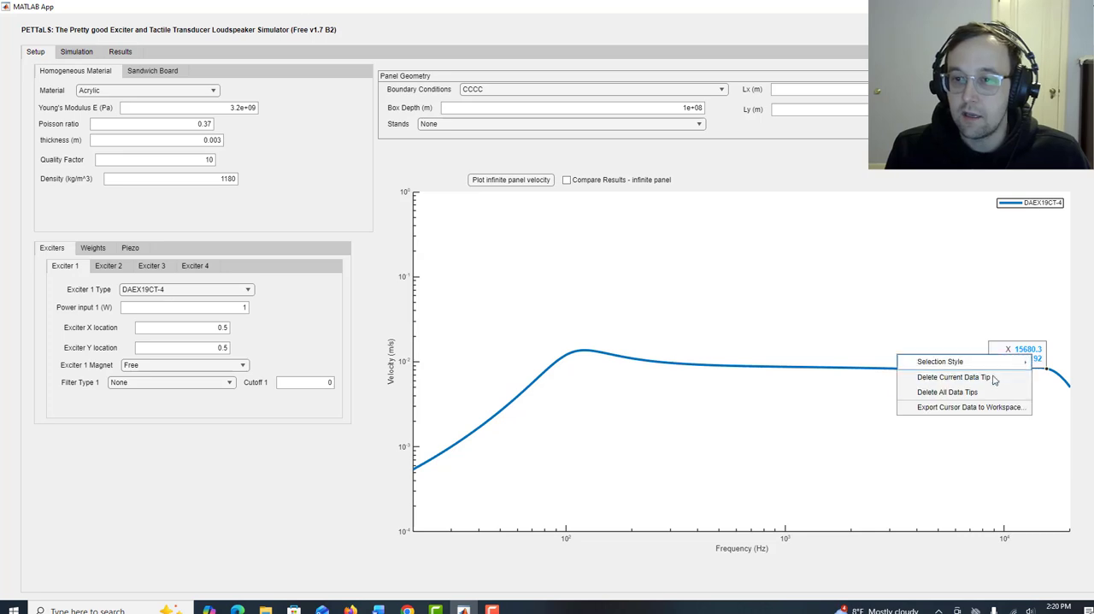
click(950, 392)
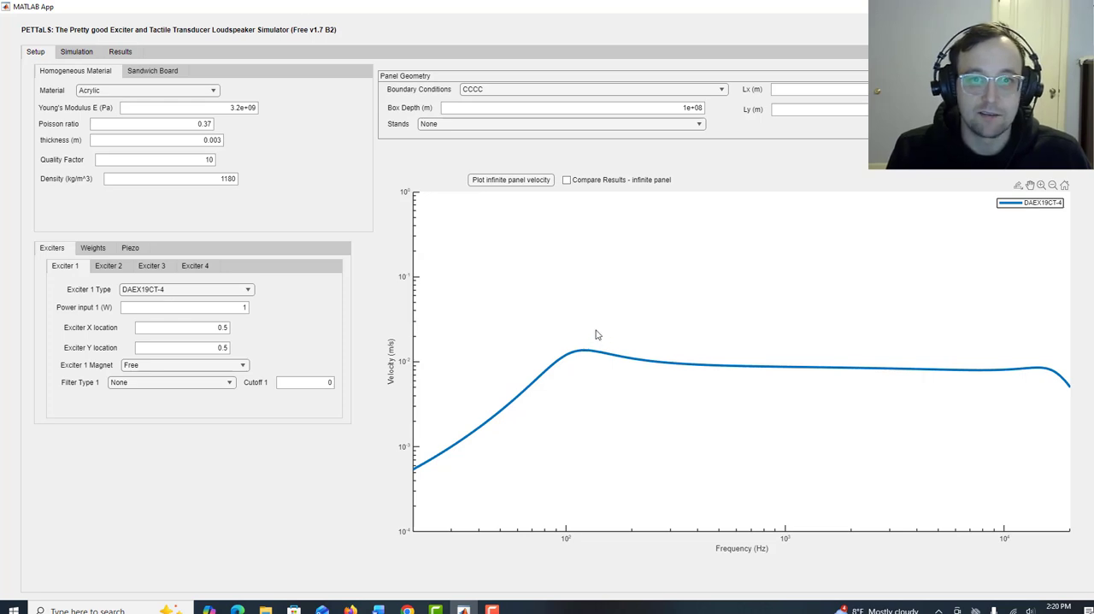
Run the CCCC panel simulation from 20 to 2e+04 Hz, turning live surface plotting off and back on.
click(84, 52)
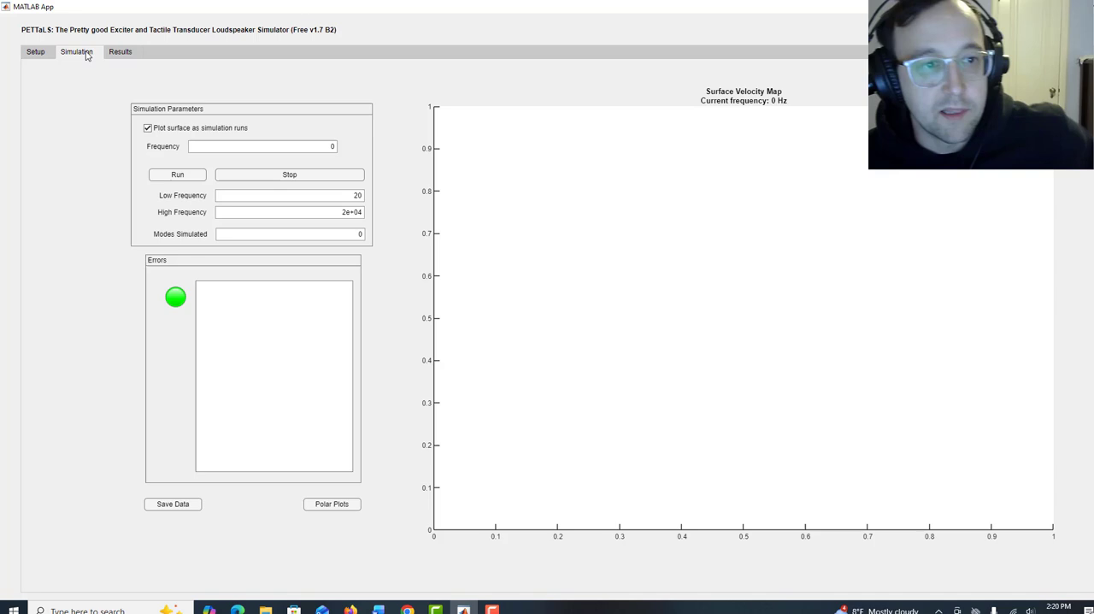
click(173, 177)
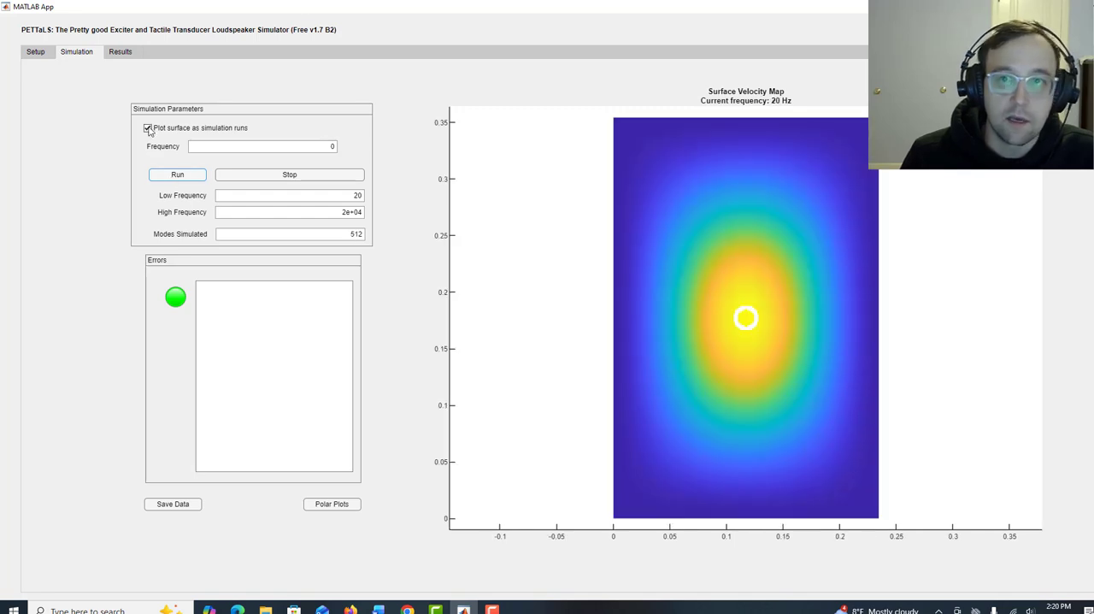
click(148, 128)
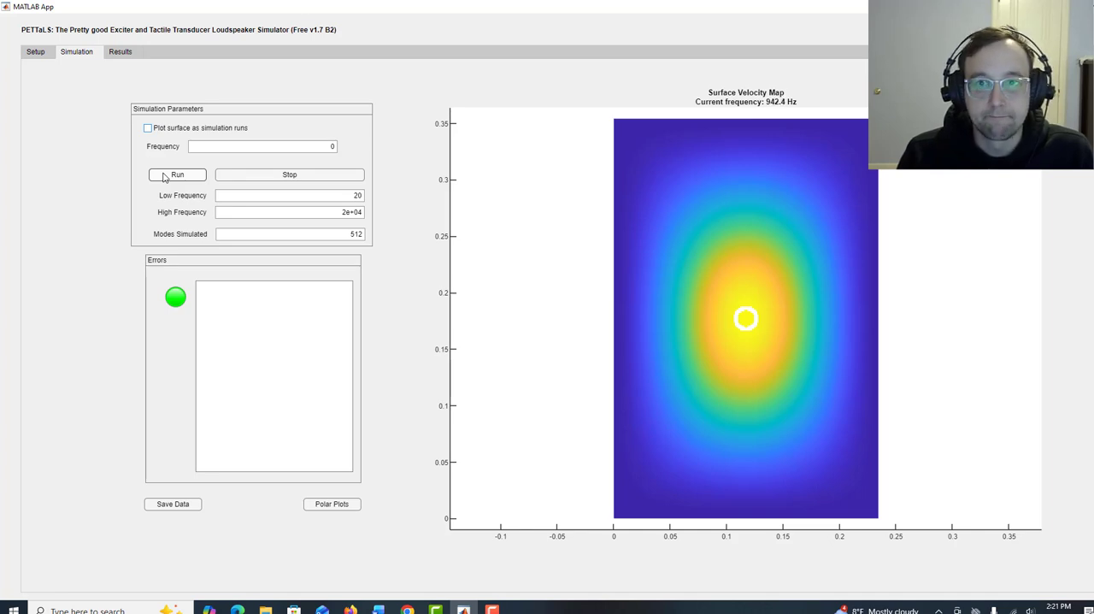
click(148, 128)
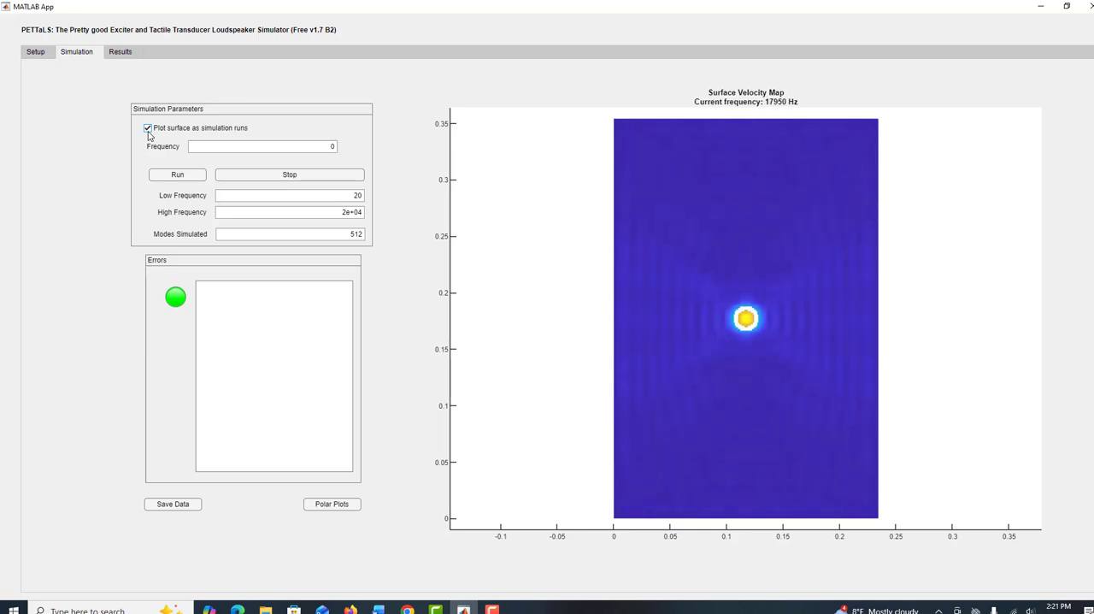
Probe the on-axis SPL response at its low-frequency knee, main peak and high-frequency peak, then clear all data tips.
click(119, 51)
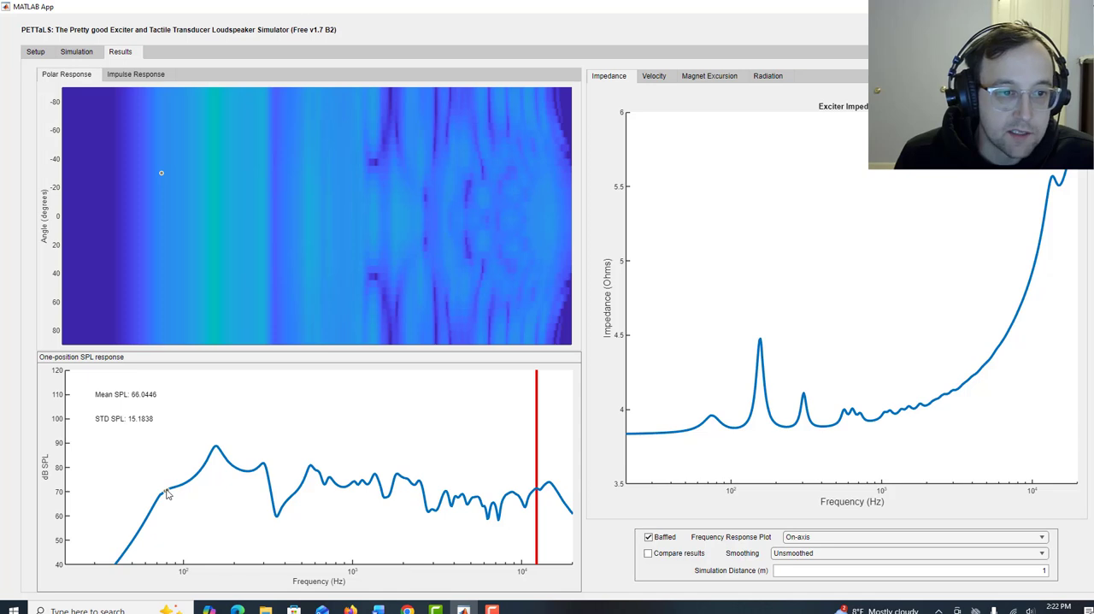
mouse_move(168, 494)
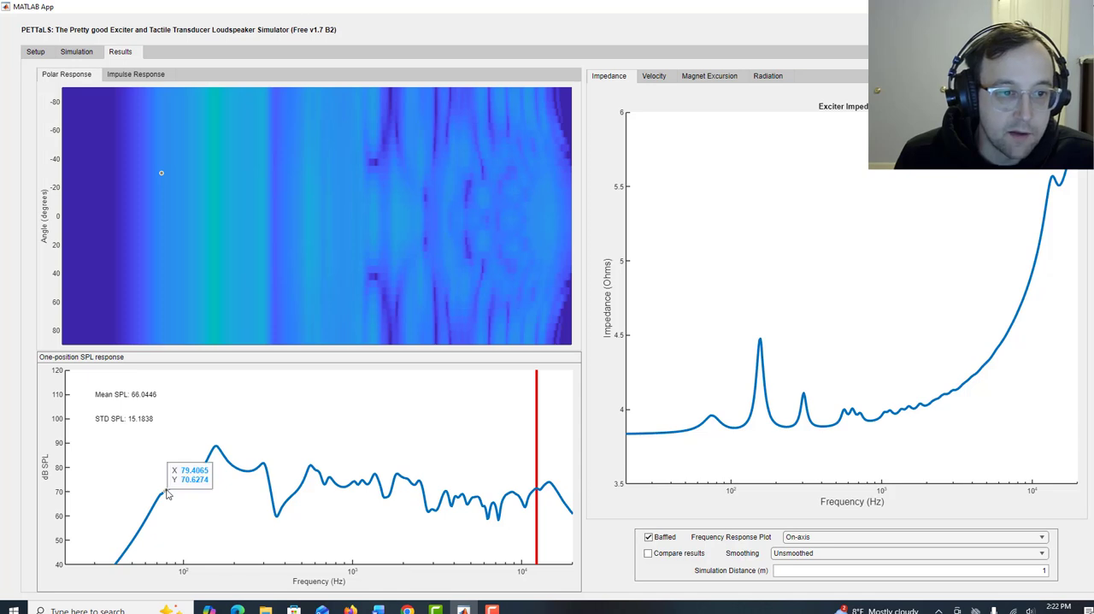
click(216, 451)
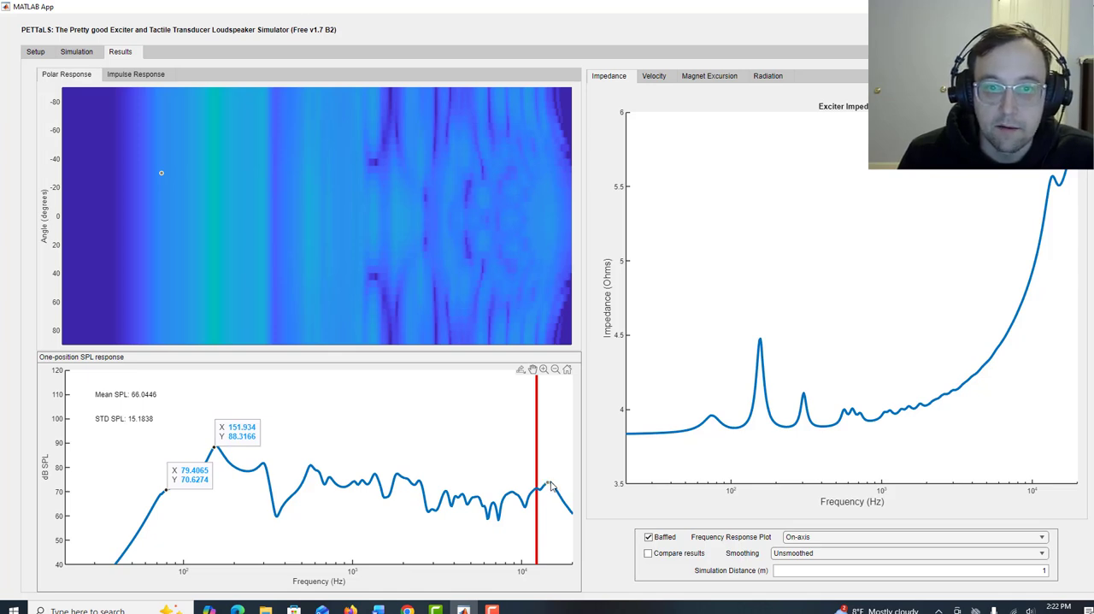
mouse_move(551, 486)
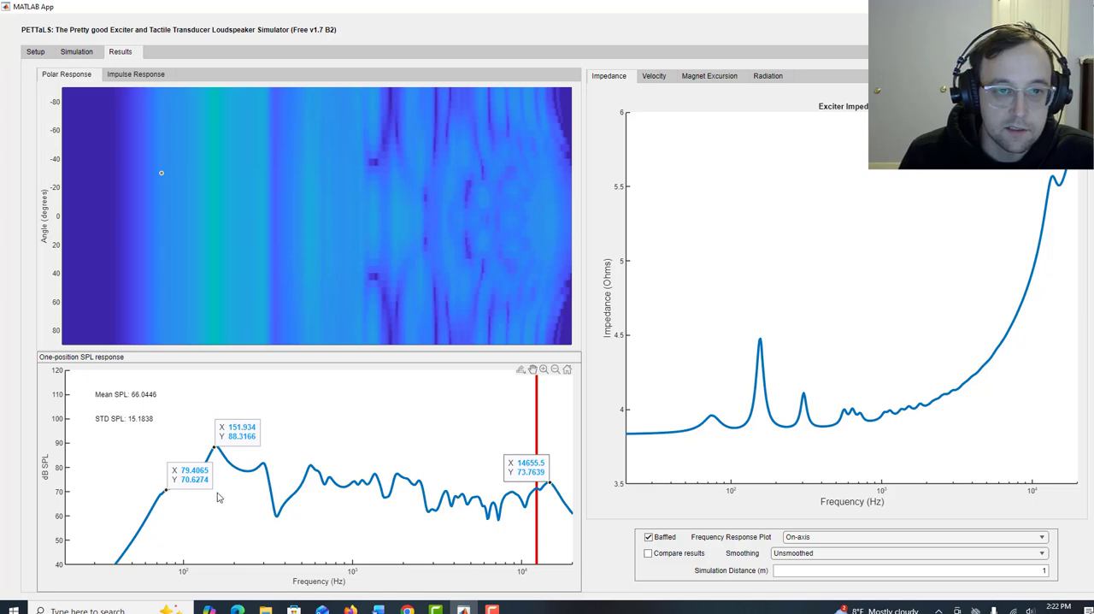
right_click(529, 463)
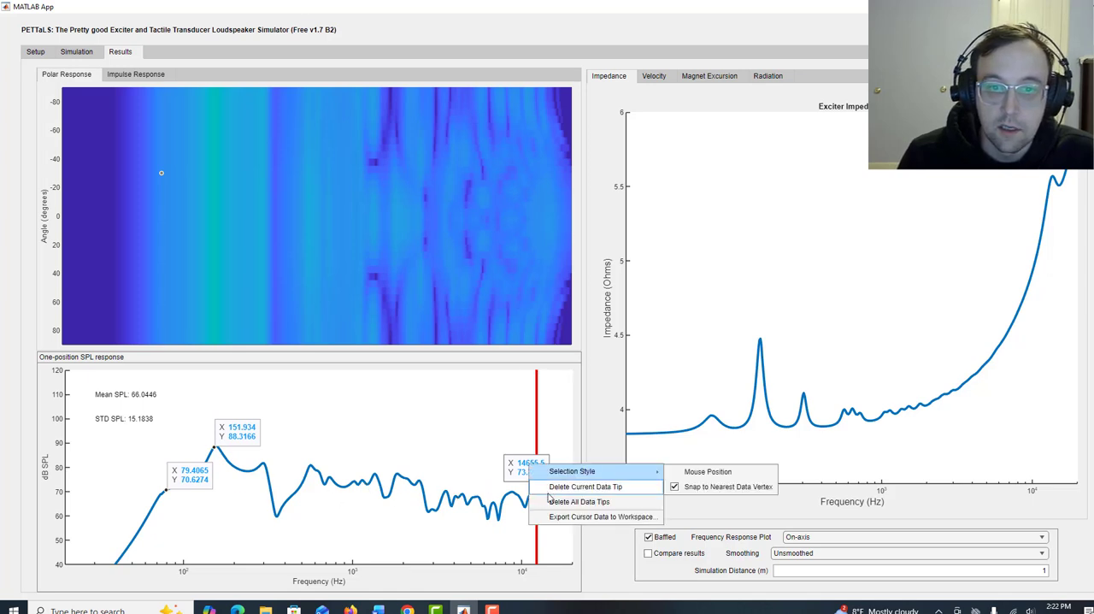
click(549, 501)
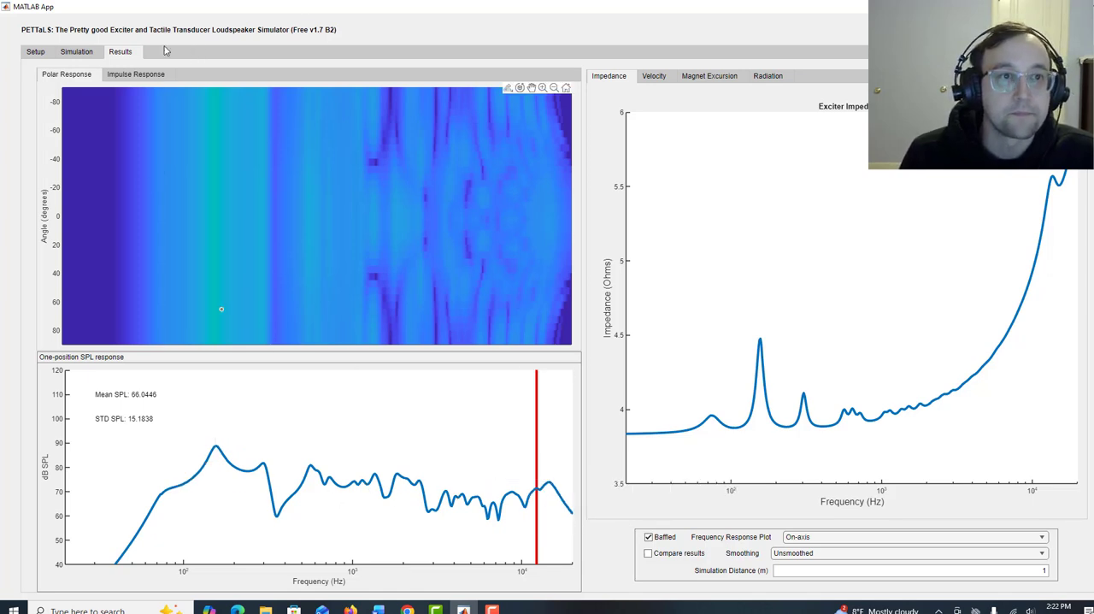
Set the panel's boundary conditions to FFFF and run the simulation again.
click(37, 53)
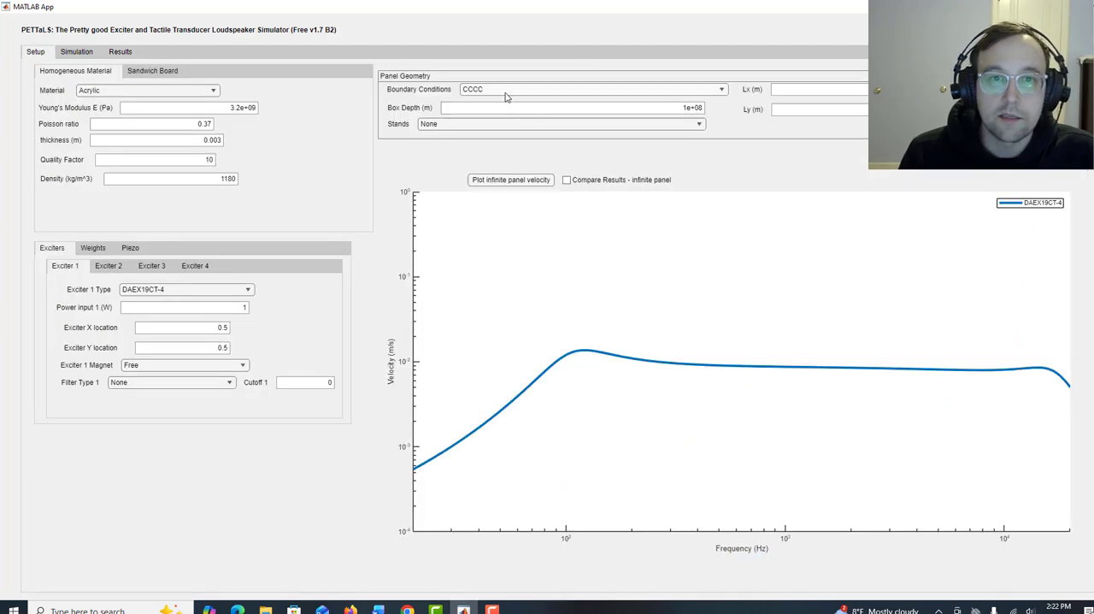
click(505, 92)
click(484, 139)
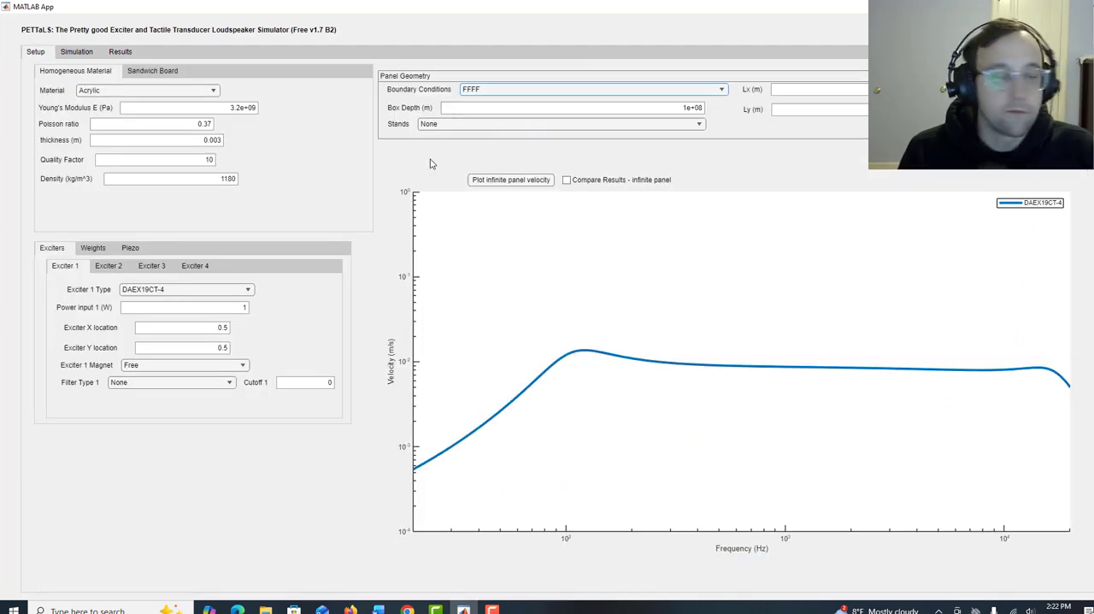
click(83, 53)
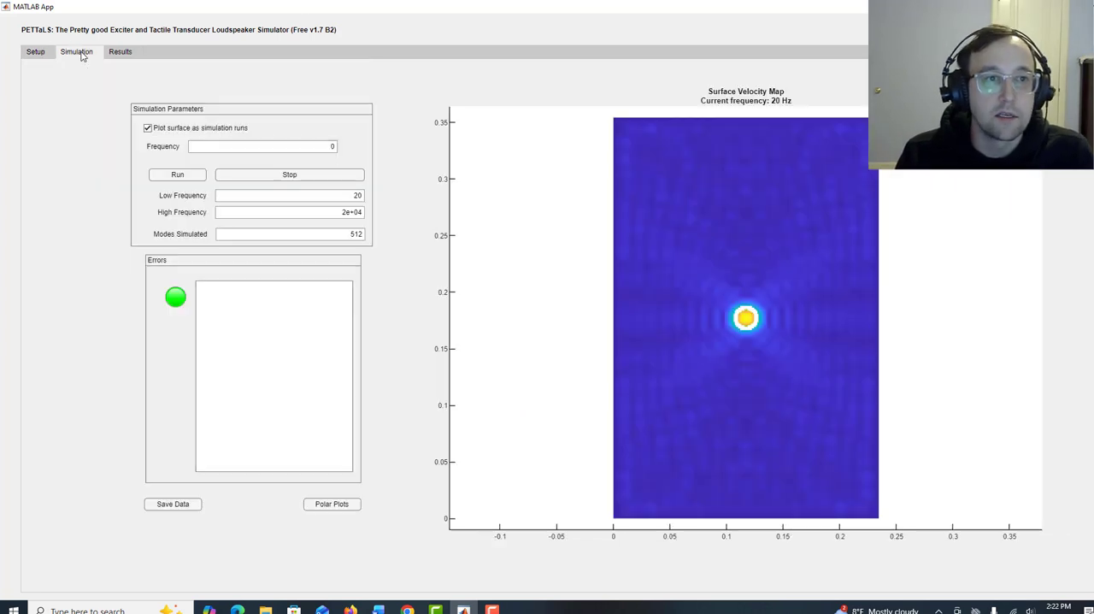
click(174, 175)
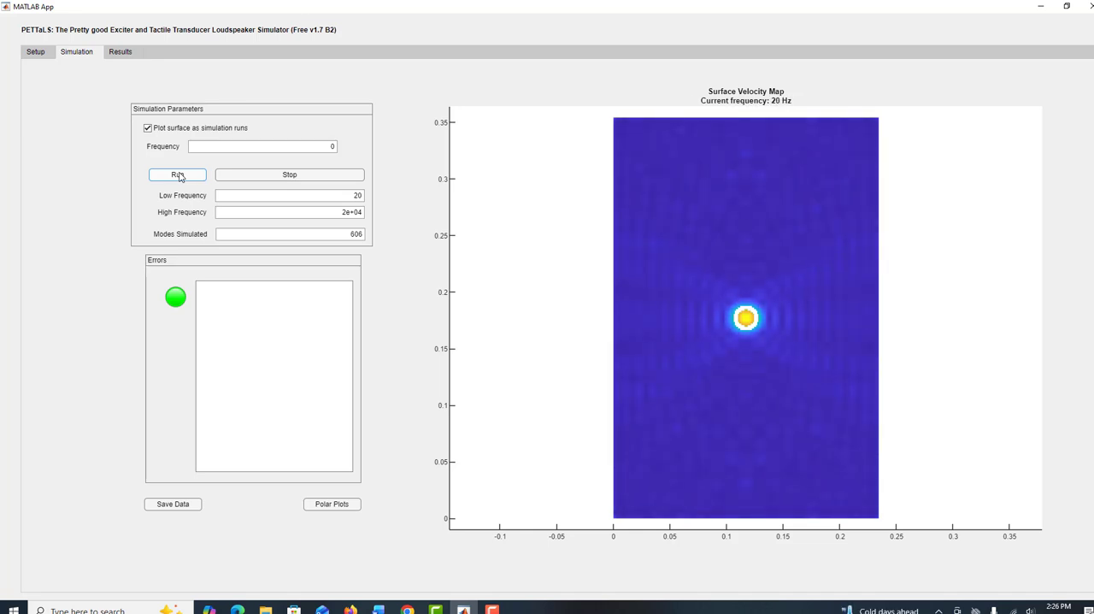
Compare the SPL responses of the CCCC and FFFF panels with the DAEX19CT-4 infinite panel velocity curve.
click(124, 53)
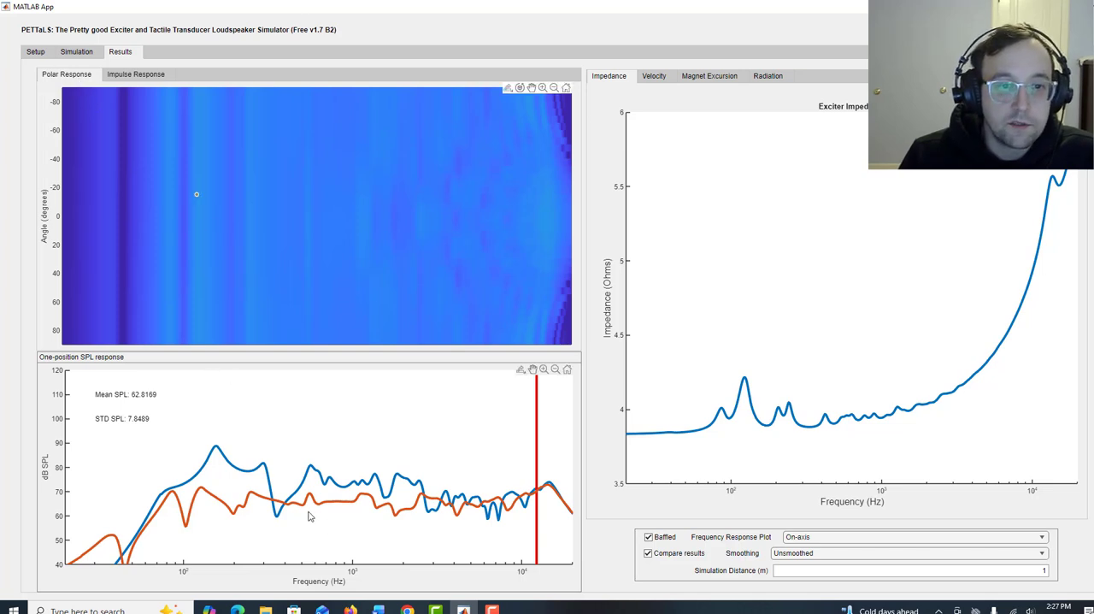
click(35, 53)
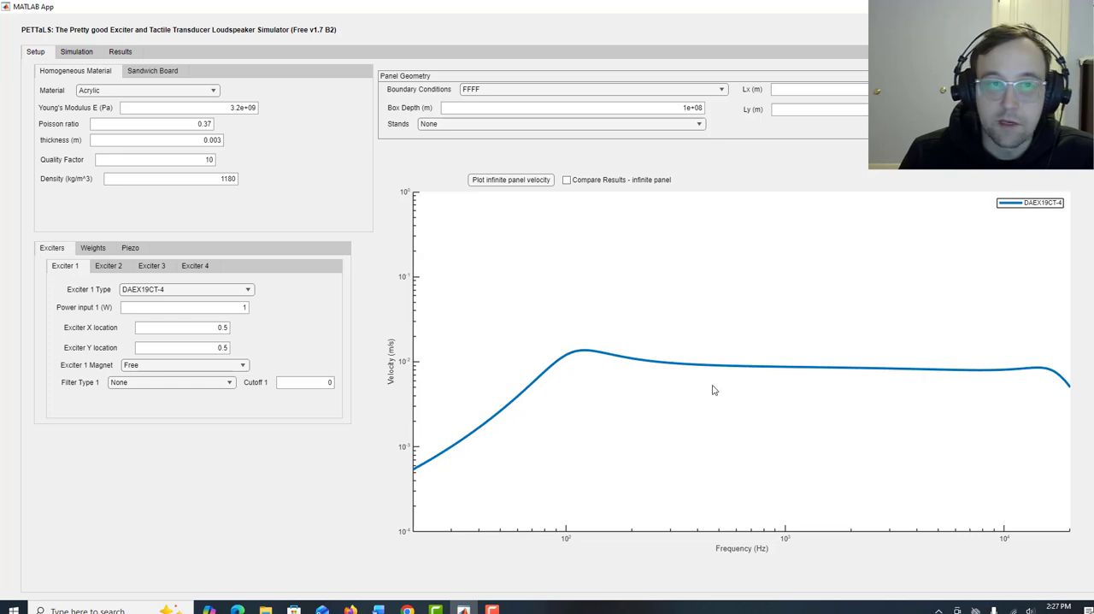
click(127, 53)
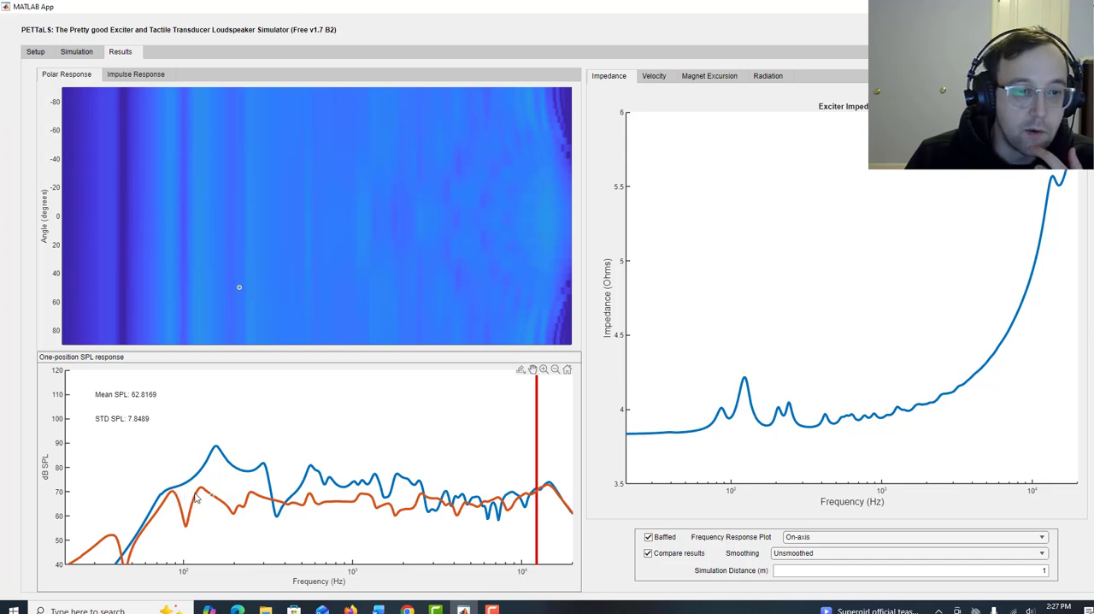
click(35, 52)
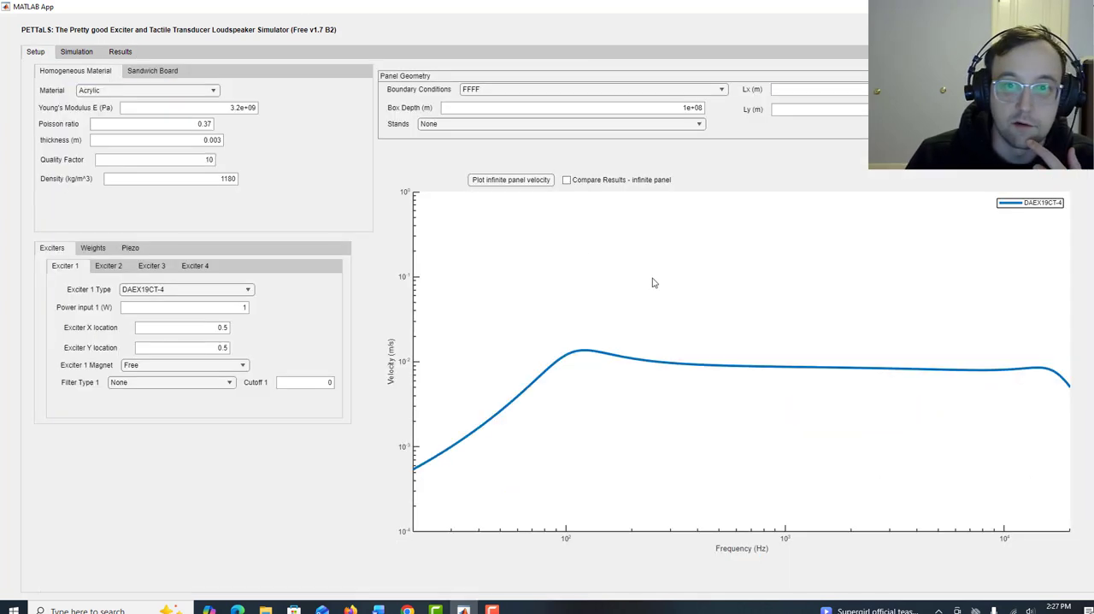
click(128, 53)
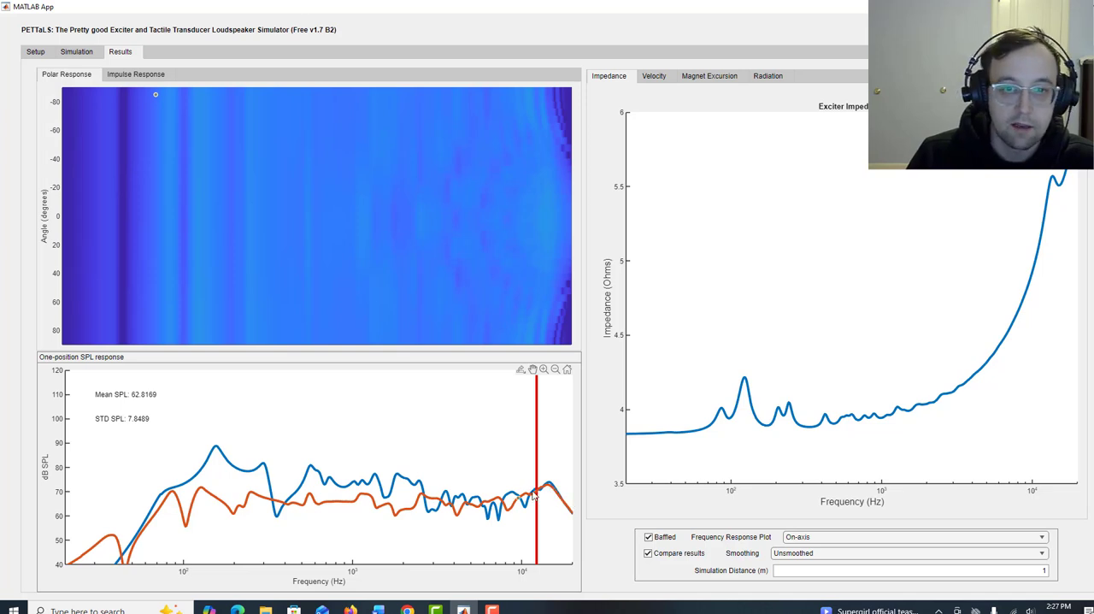
Change exciter 1 to EX32VBDS-4, enable infinite panel comparison, and overlay its velocity curve on the existing plot.
click(35, 53)
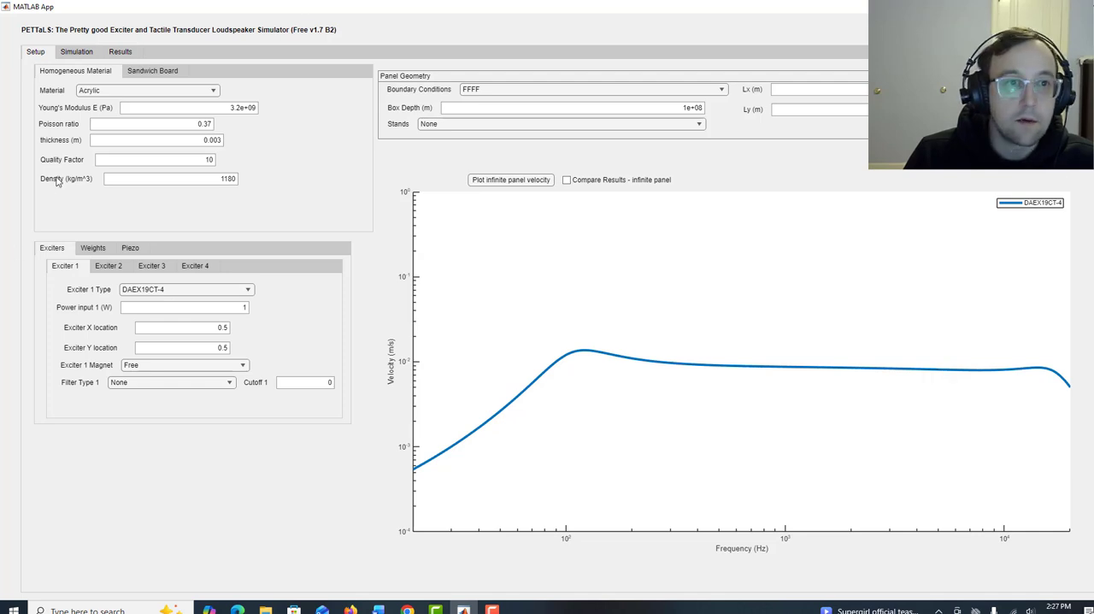
click(242, 291)
click(217, 318)
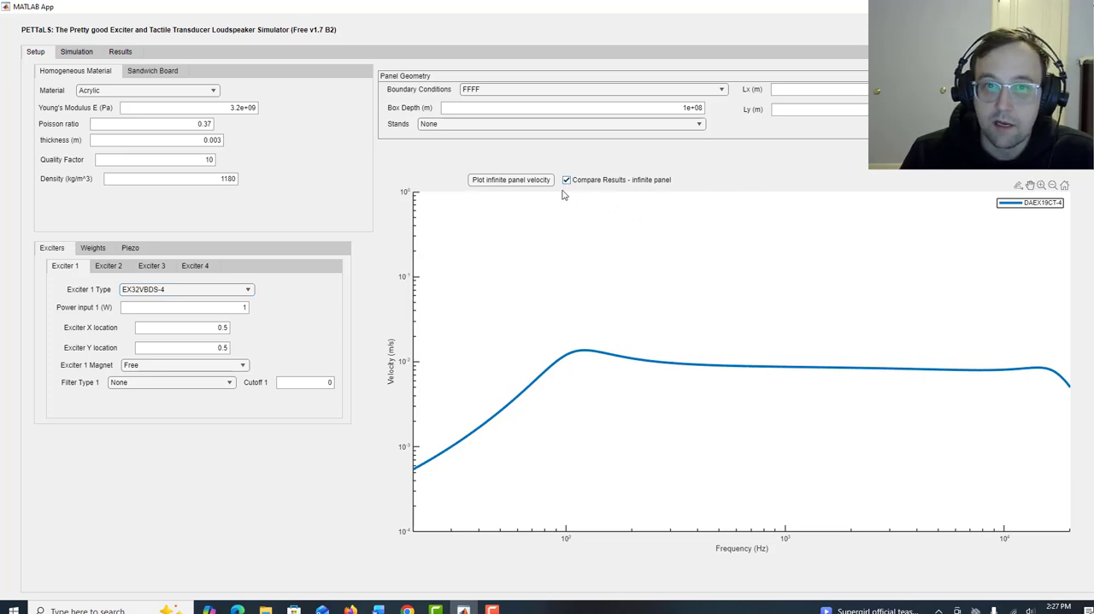
click(536, 181)
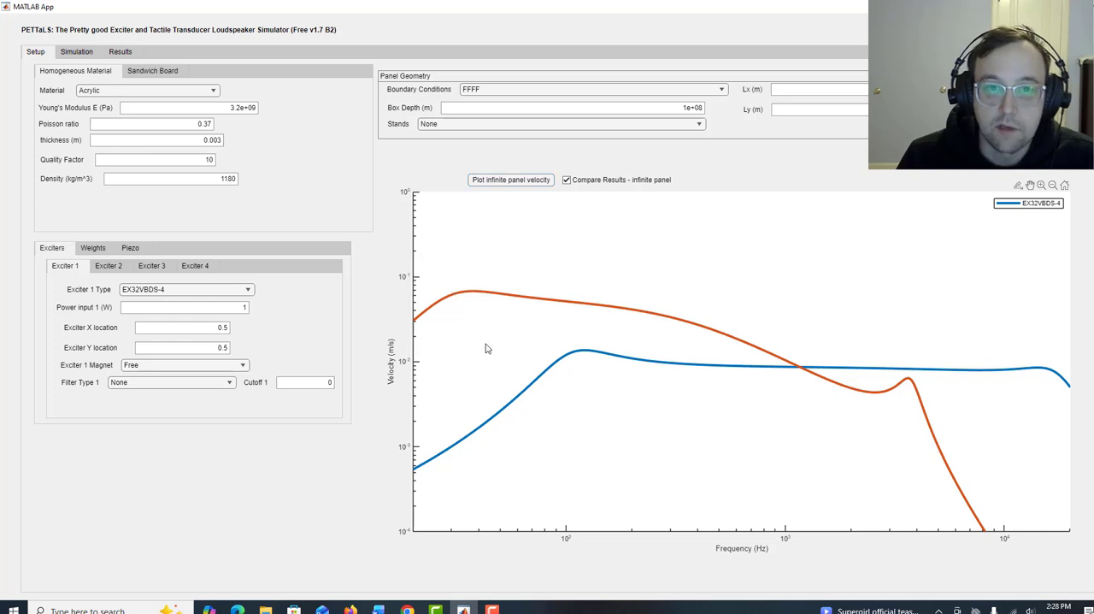
Probe the velocity plot where the two exciter curves cross and where the EX32VBDS-4 curve begins its steep roll-off.
mouse_move(456, 297)
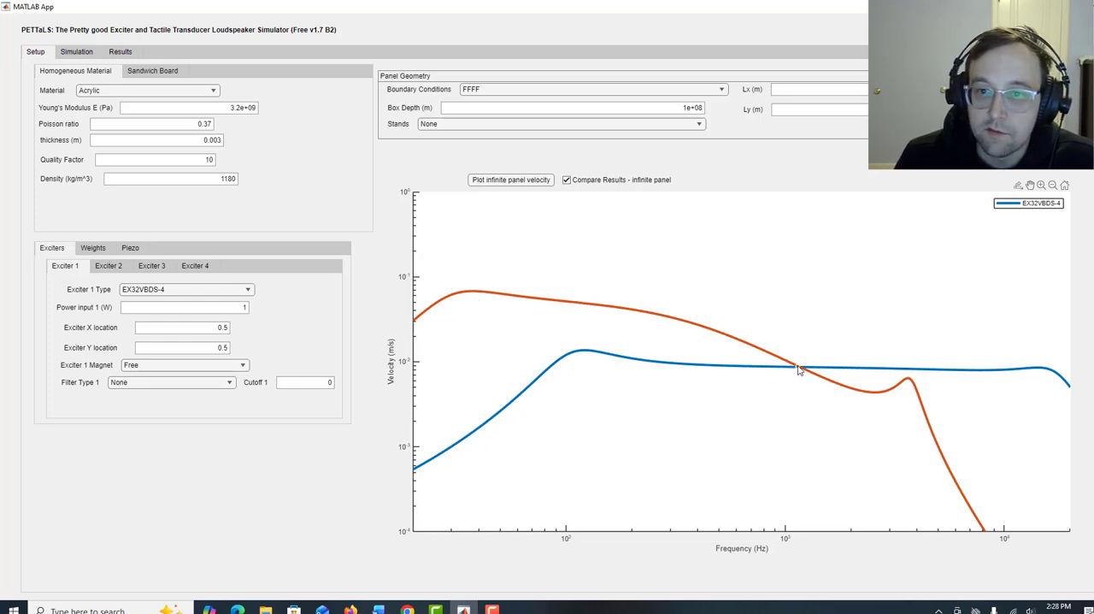
mouse_move(802, 370)
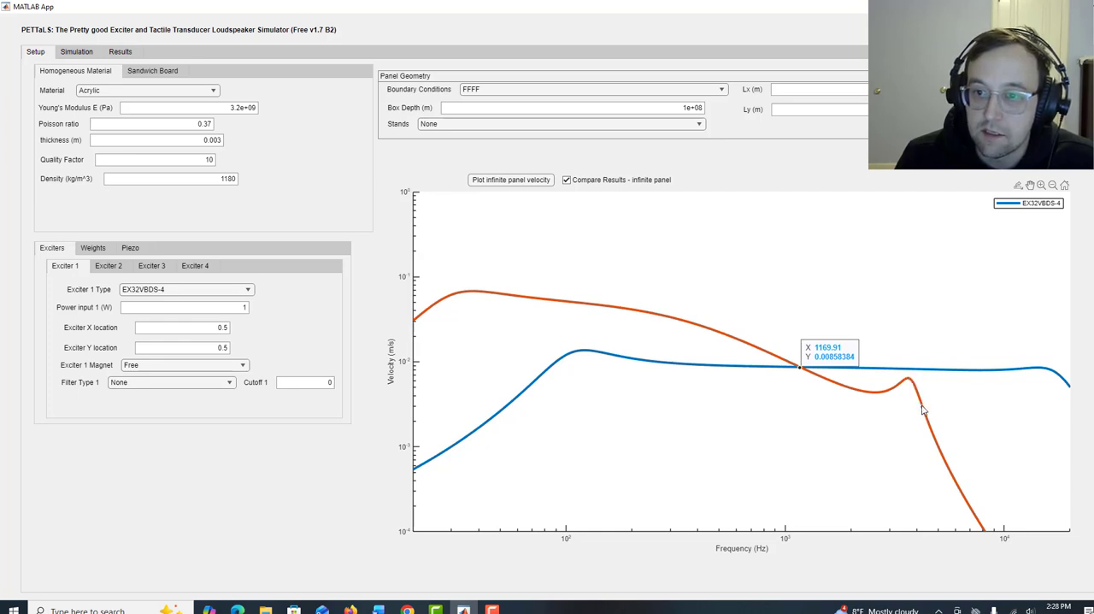
click(971, 422)
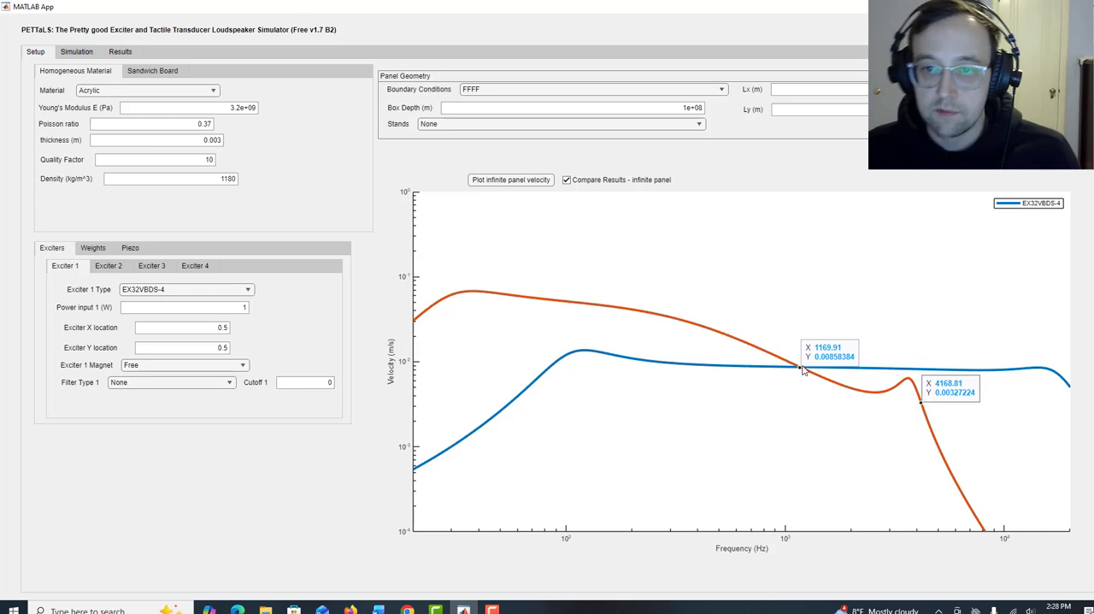
Set the panel's boundary conditions to CCCC for the EX32VBDS-4 exciter.
click(77, 53)
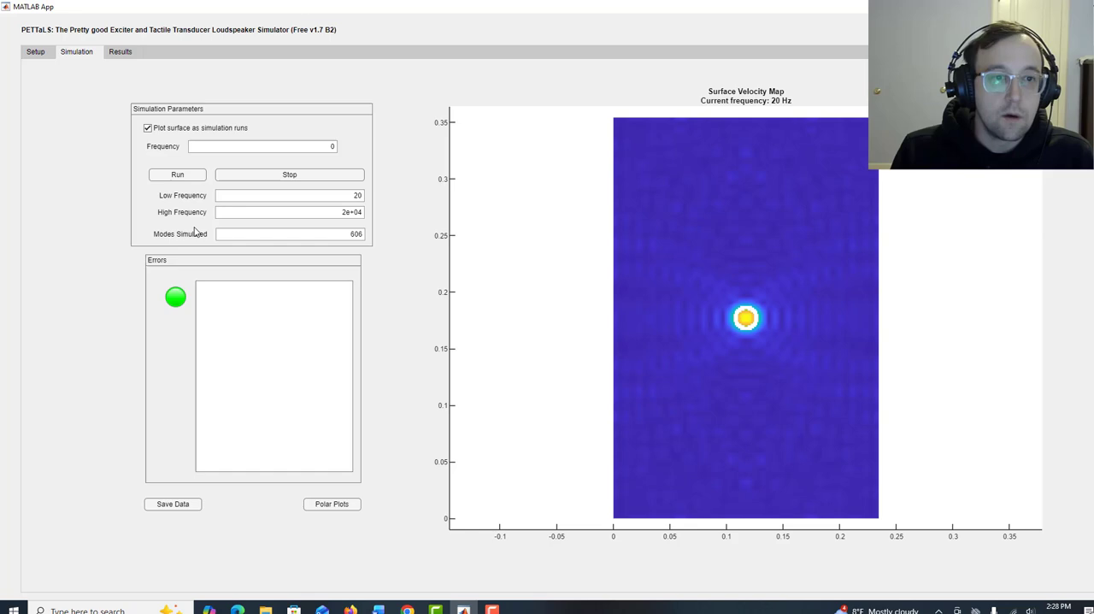
click(123, 53)
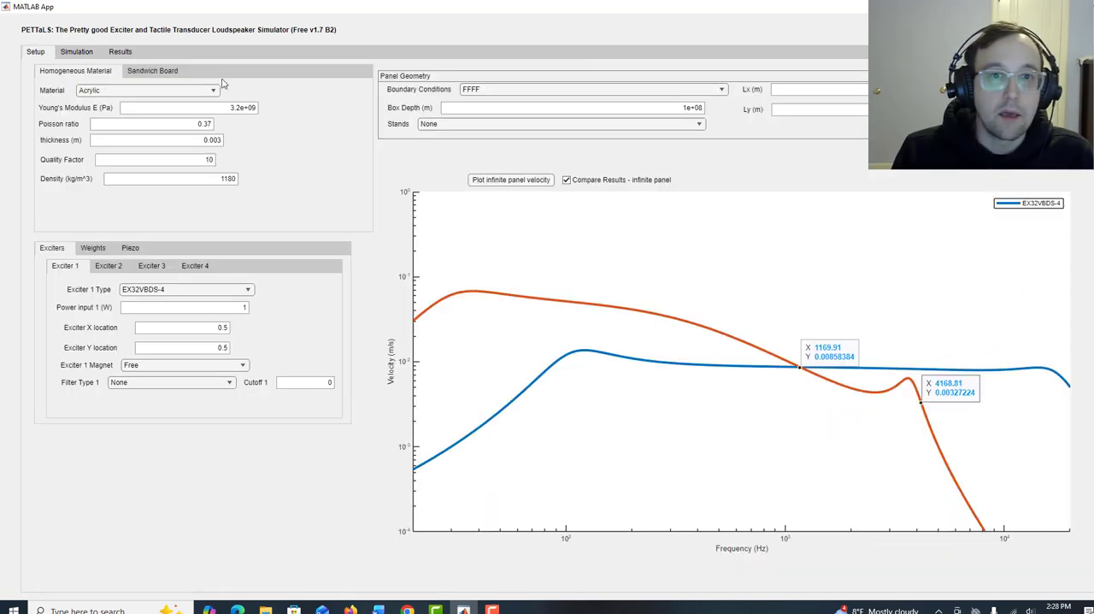
click(35, 51)
click(479, 88)
click(488, 120)
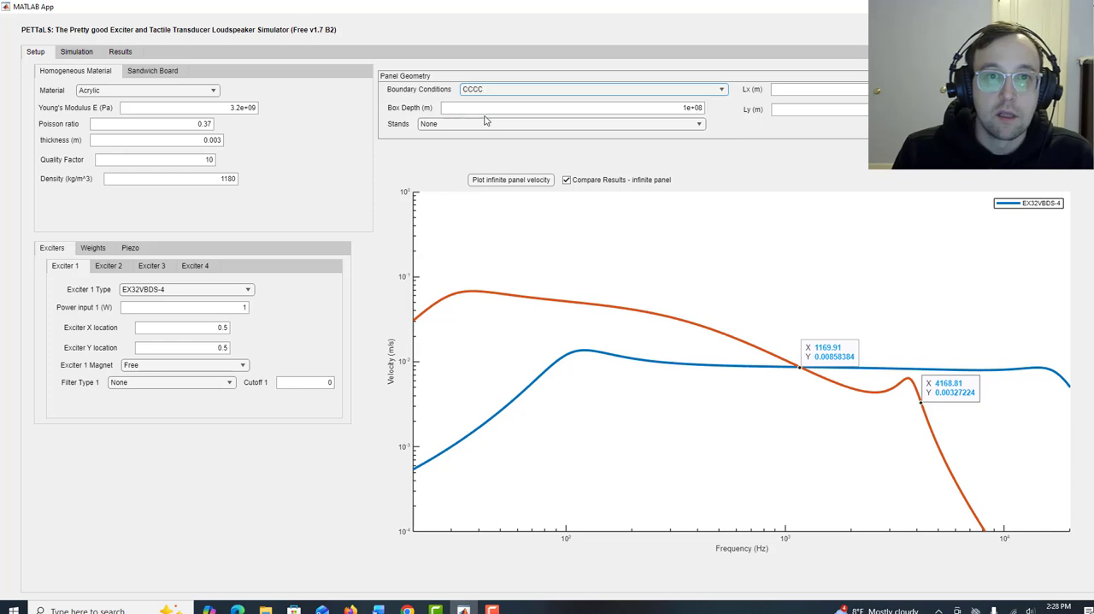
Run the simulation of the CCCC panel with the EX32VBDS-4 exciter.
click(79, 53)
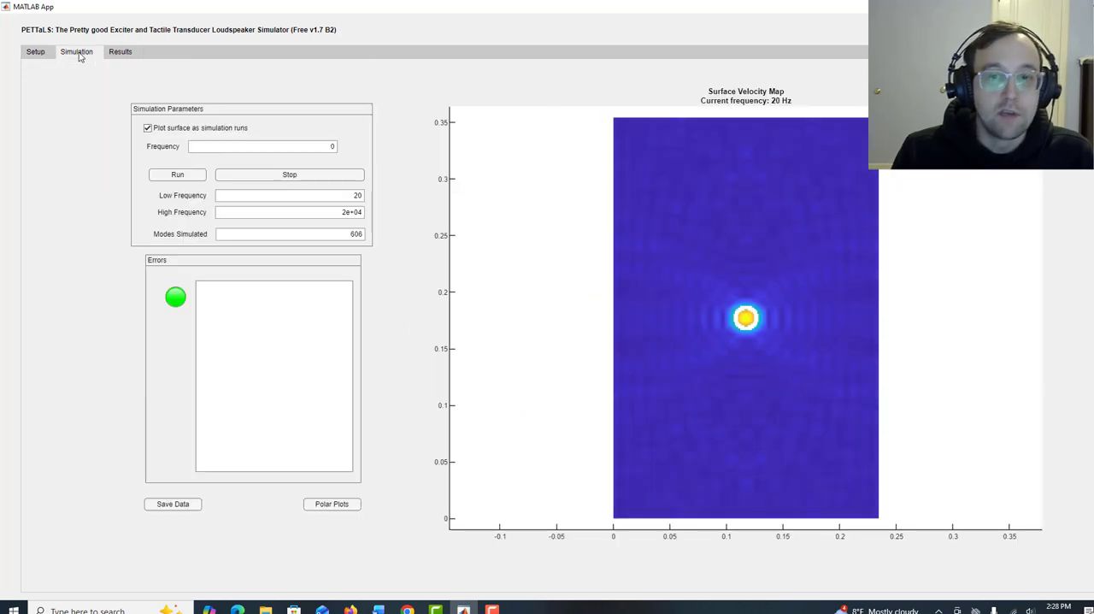
click(121, 54)
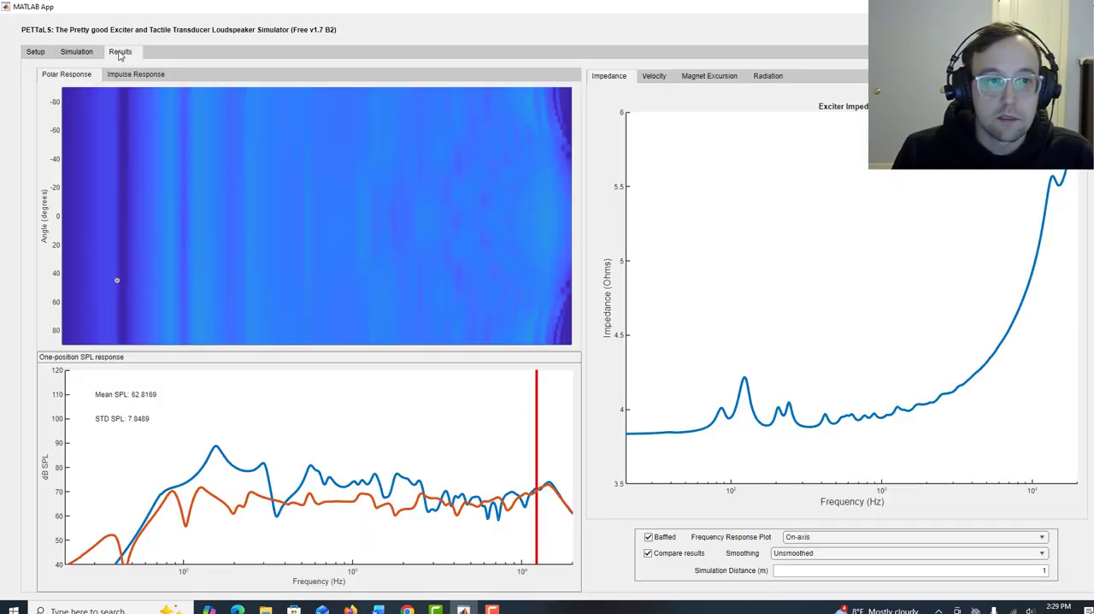
click(76, 54)
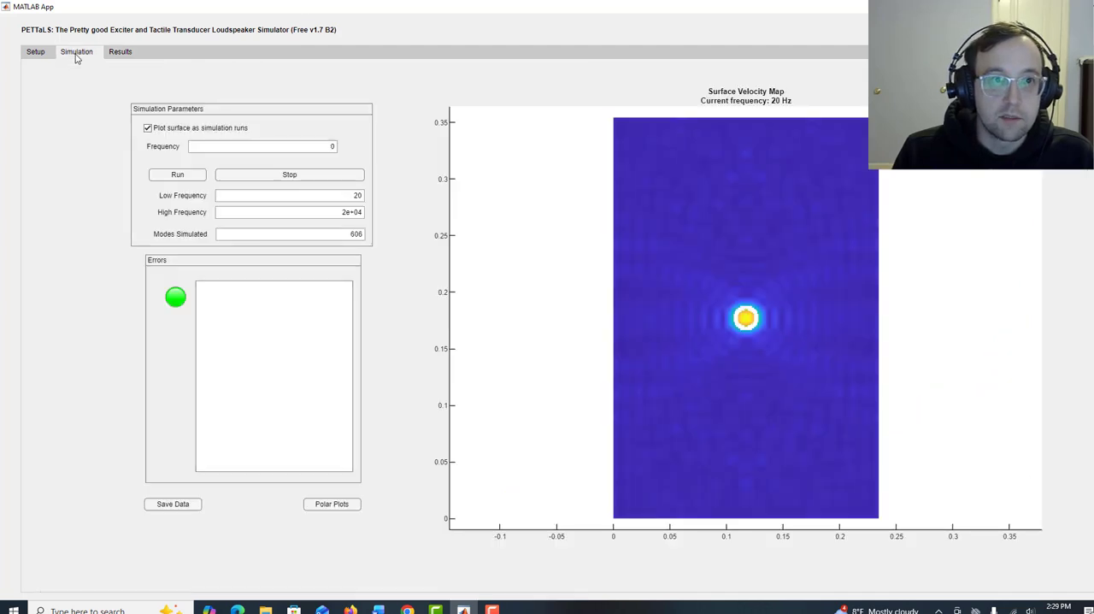
click(122, 53)
click(73, 52)
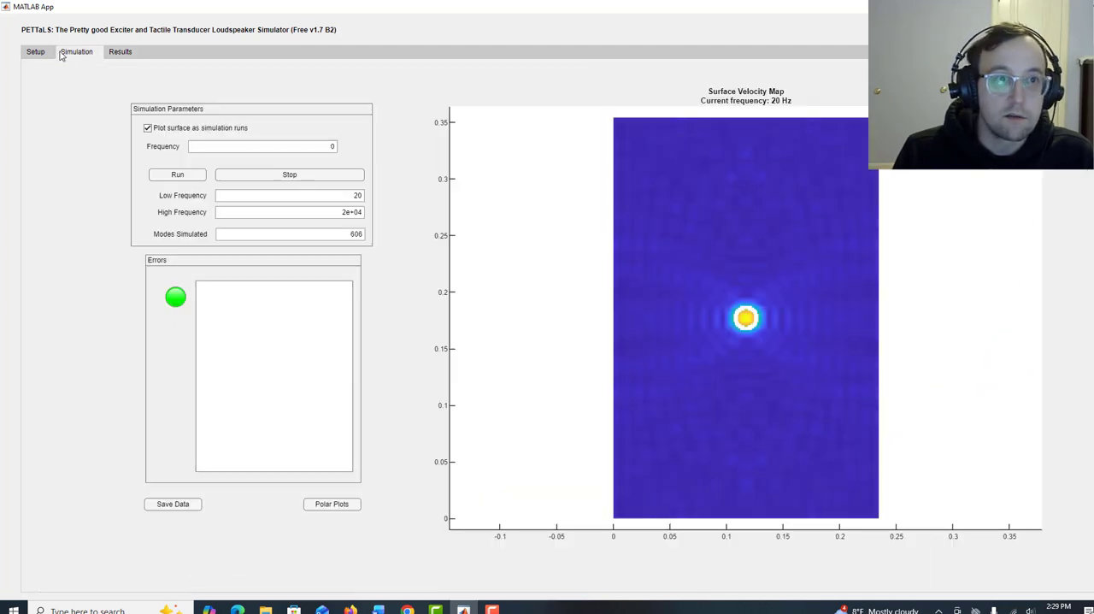
click(177, 175)
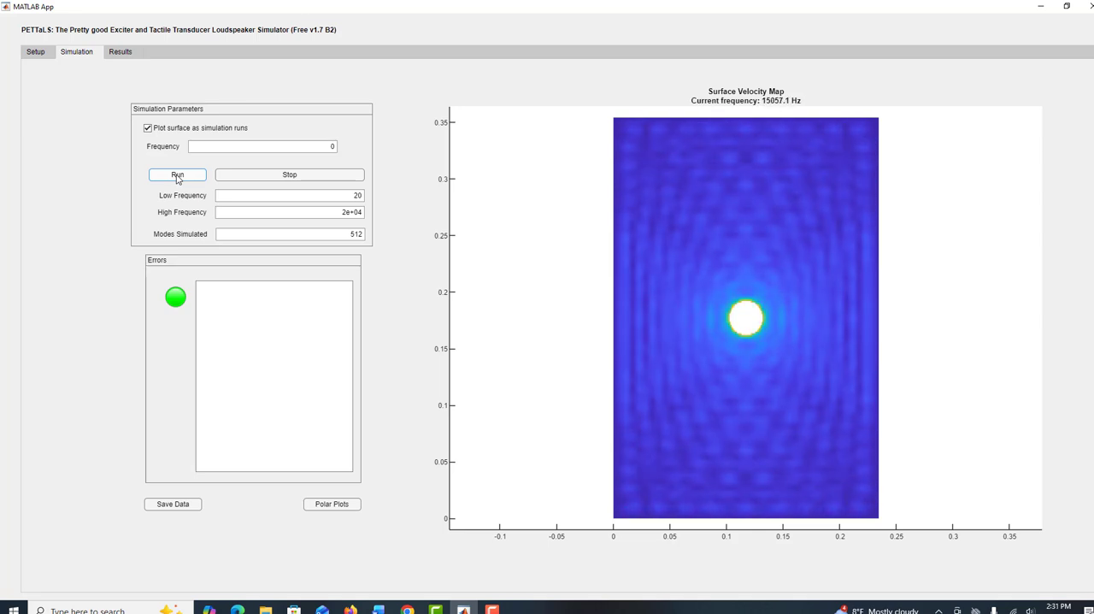
Compare the EX32VBDS-4 CCCC panel's SPL response with the infinite panel velocity curves of both exciters.
click(120, 53)
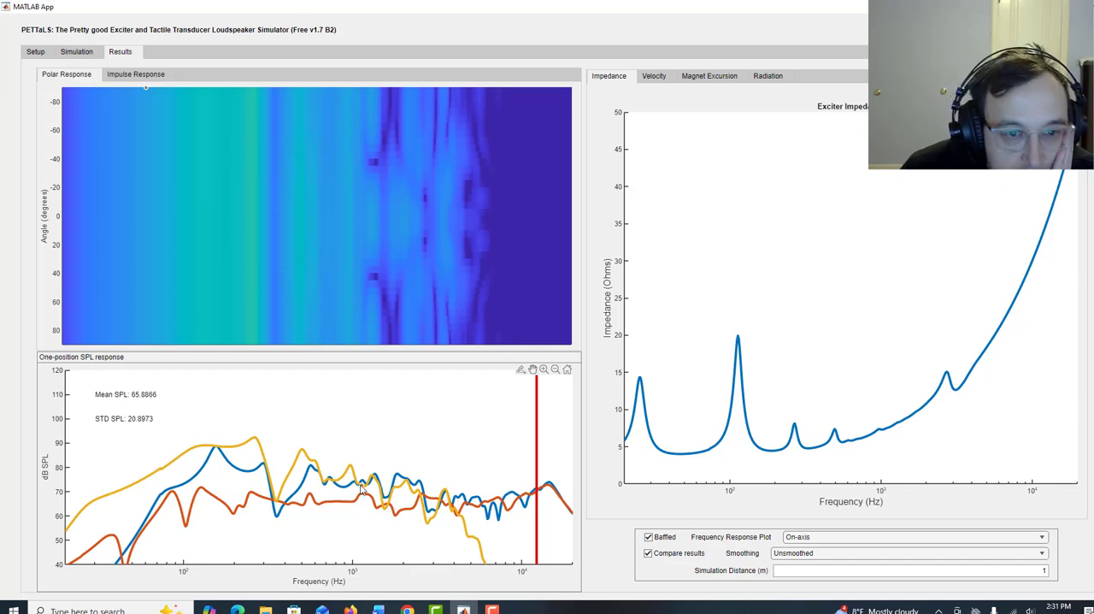
click(31, 53)
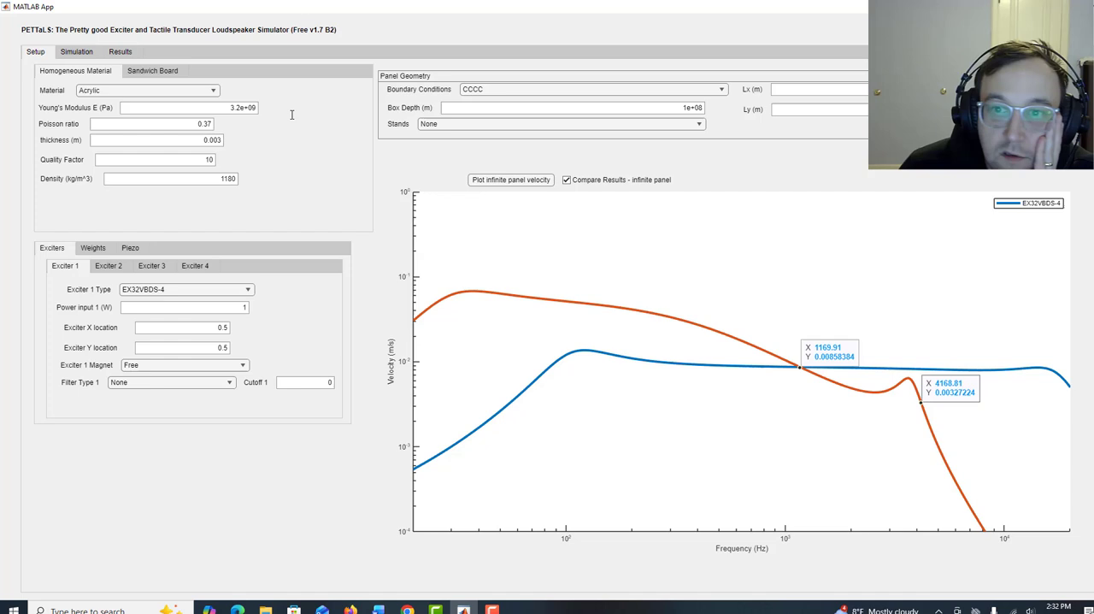
click(120, 52)
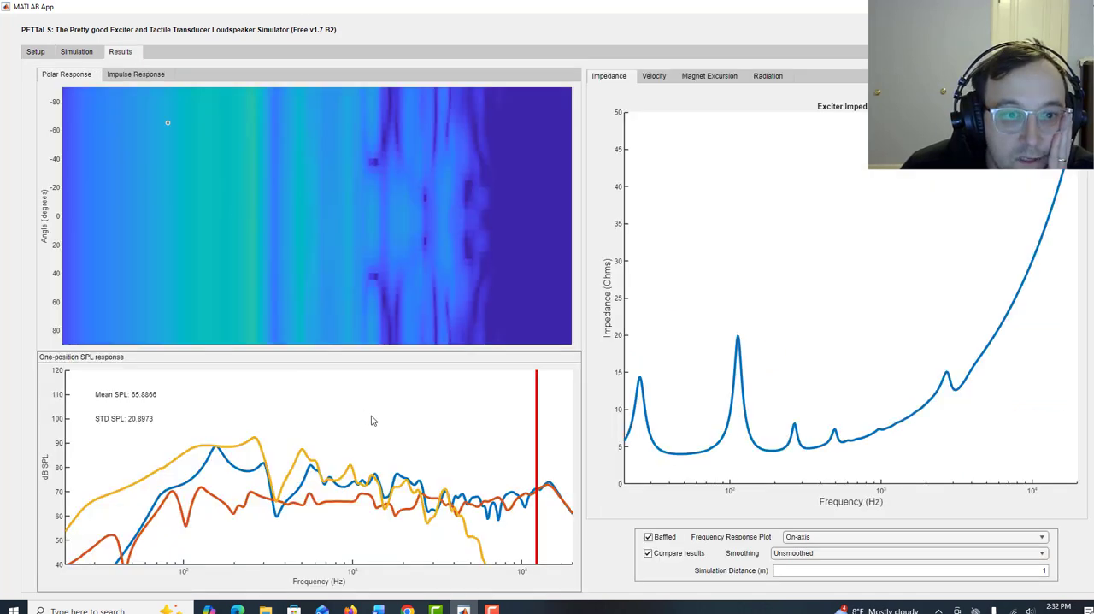
click(35, 52)
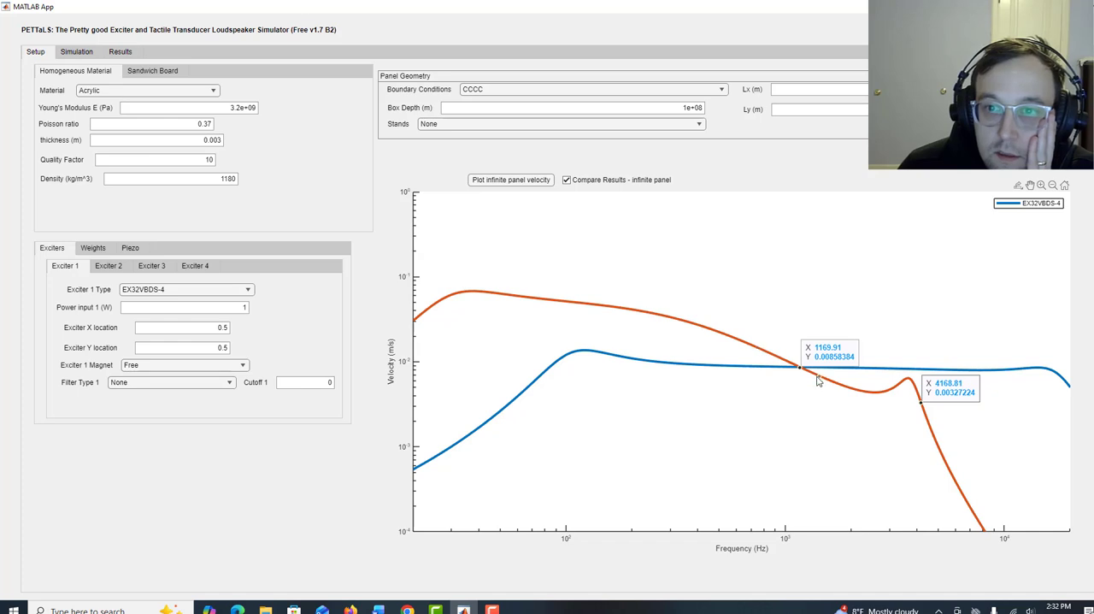
click(133, 51)
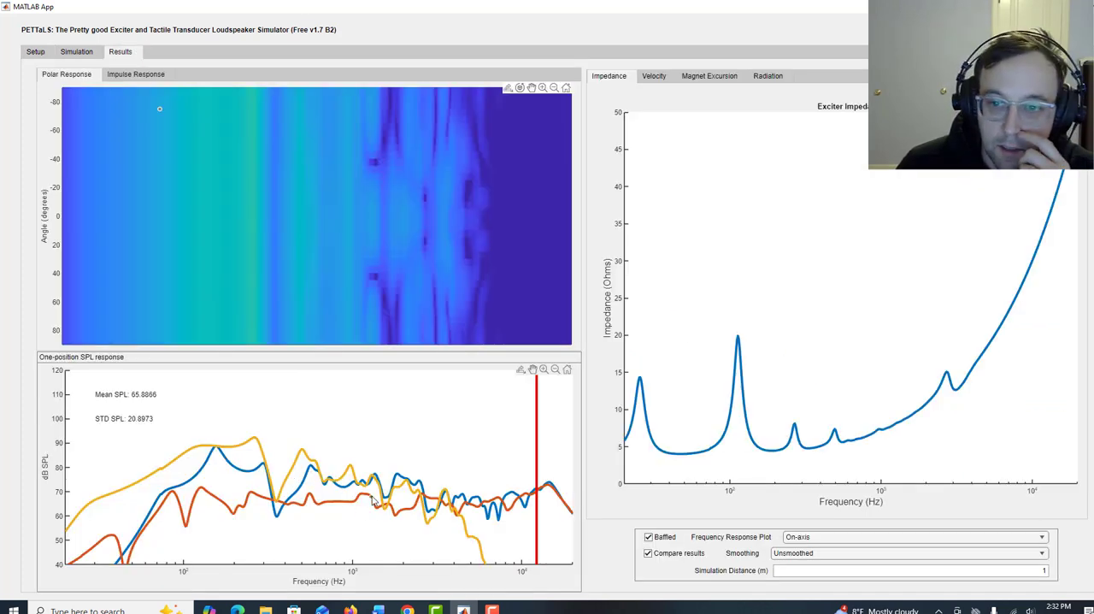
Change the panel's boundary conditions to FFFF and run the simulation with the EX32VBDS-4 exciter.
click(36, 53)
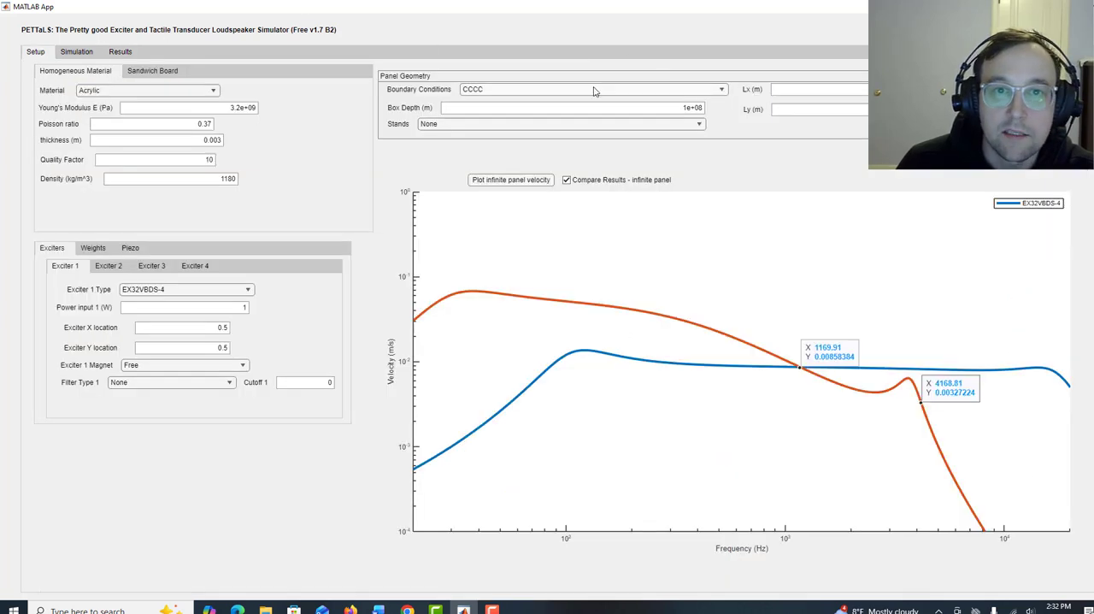
click(589, 91)
click(551, 133)
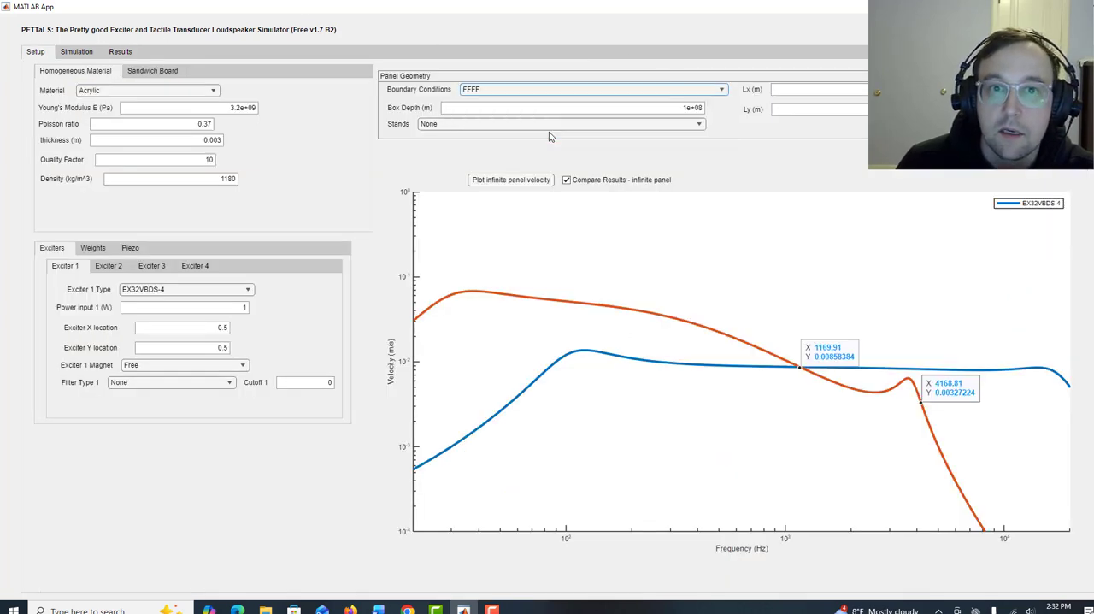
click(77, 53)
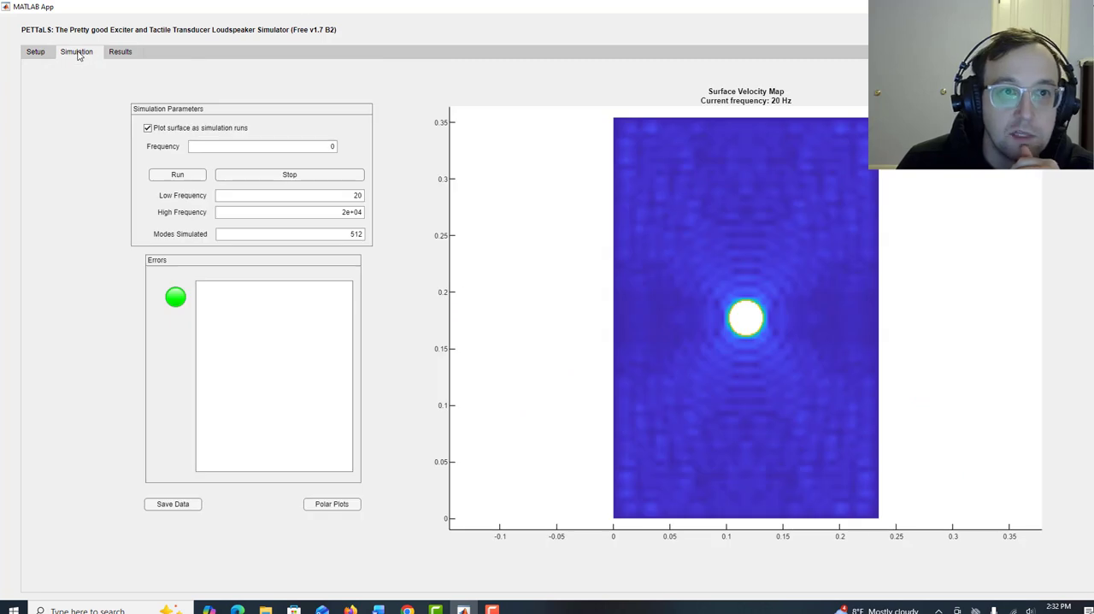
click(182, 175)
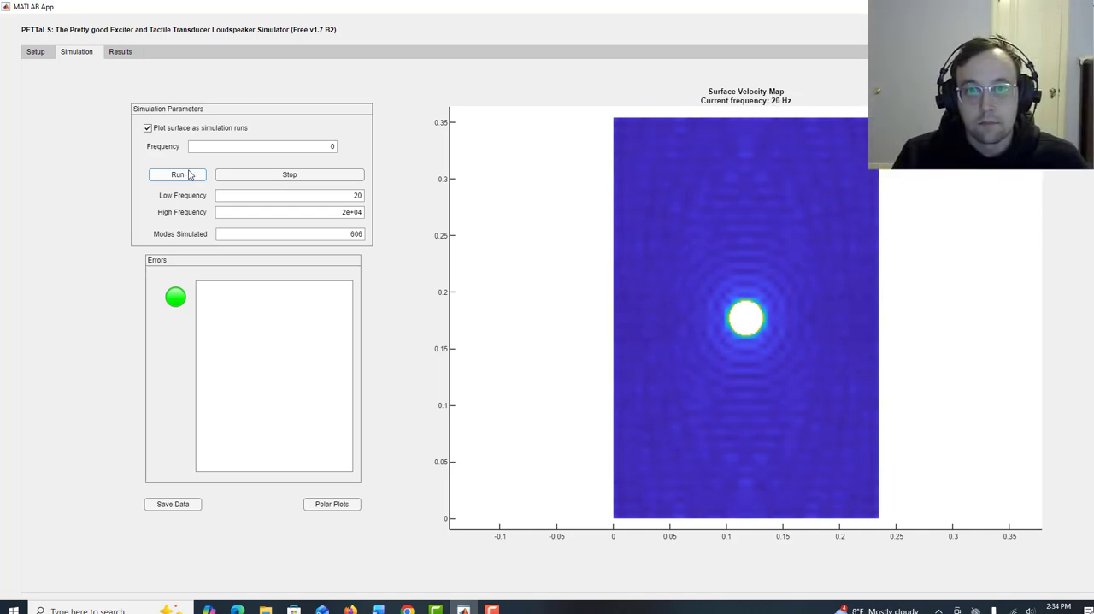
Compare the EX32VBDS-4 FFFF panel's SPL response with the earlier SPL curves and the infinite panel velocity plot.
click(130, 55)
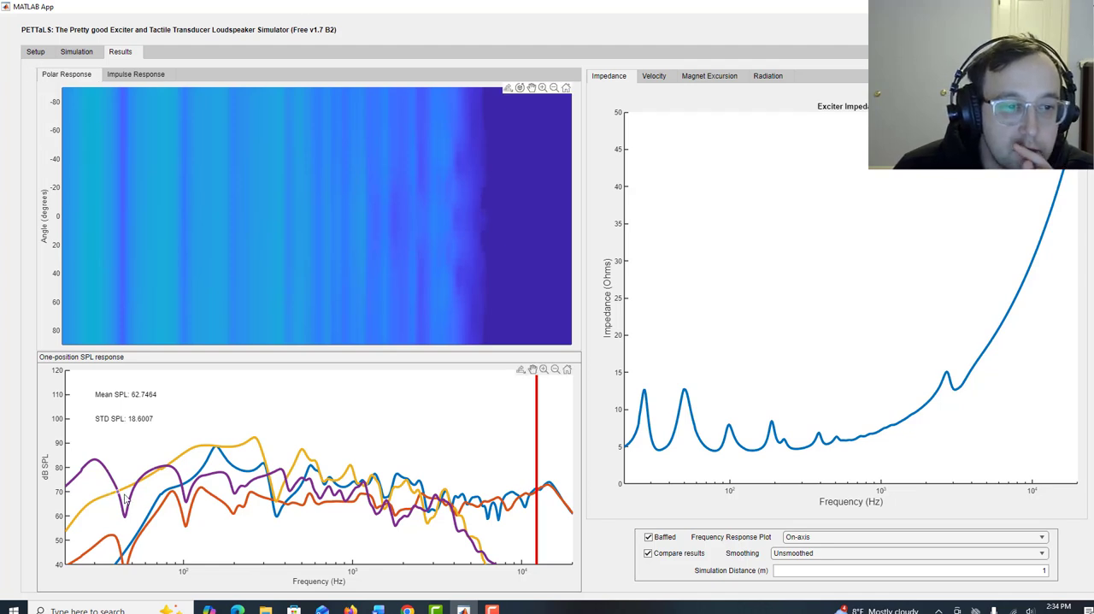
click(35, 52)
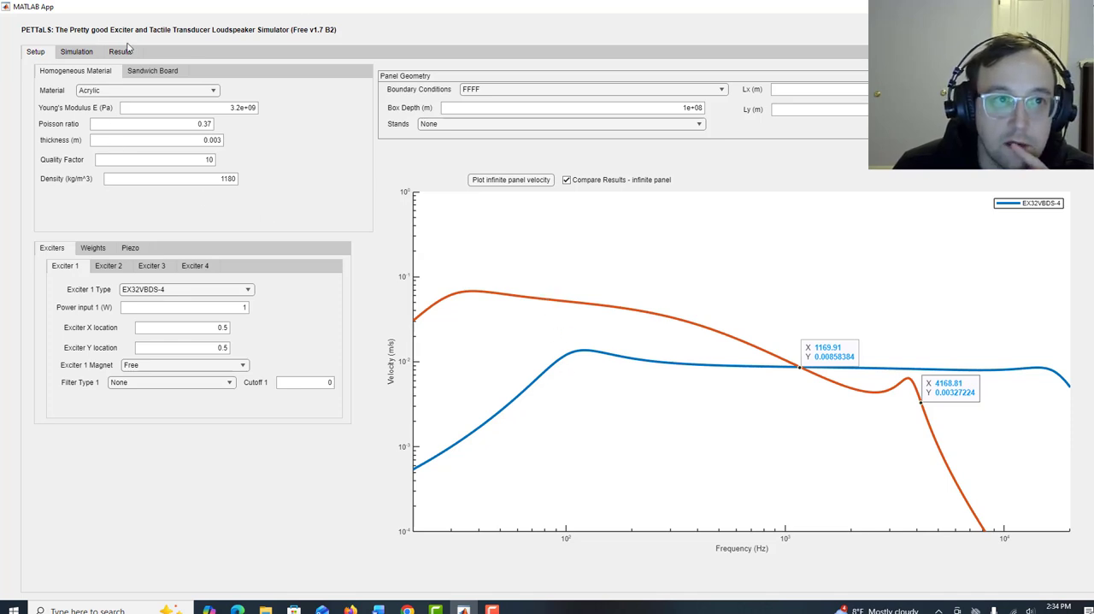
click(120, 53)
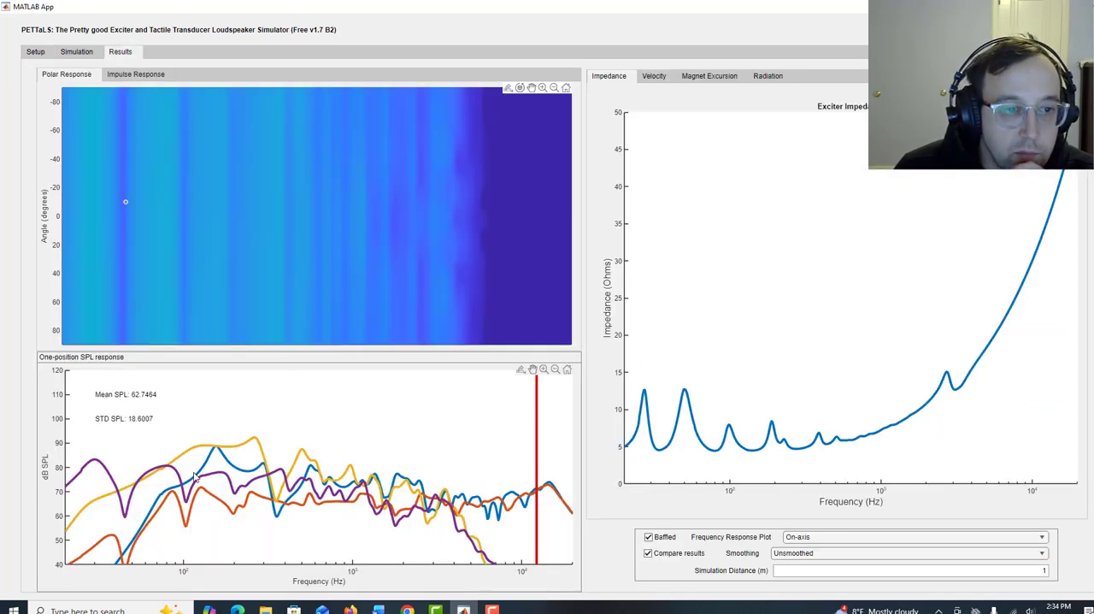
Probe the first strong low-frequency peaks of both FFFF SPL curves and the point where they converge, removing the data tips.
click(95, 462)
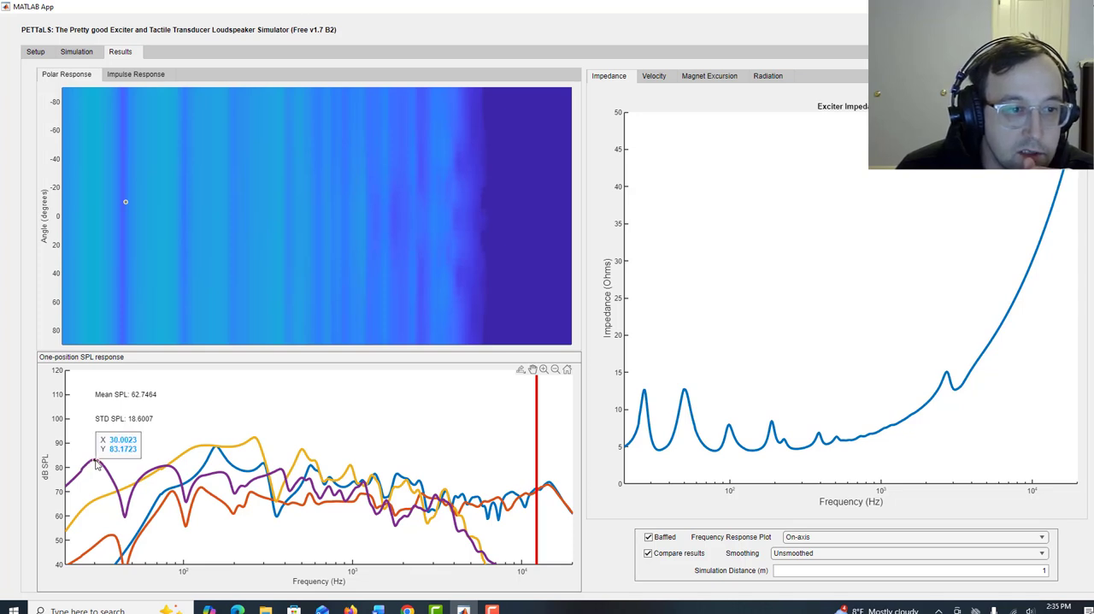
click(174, 493)
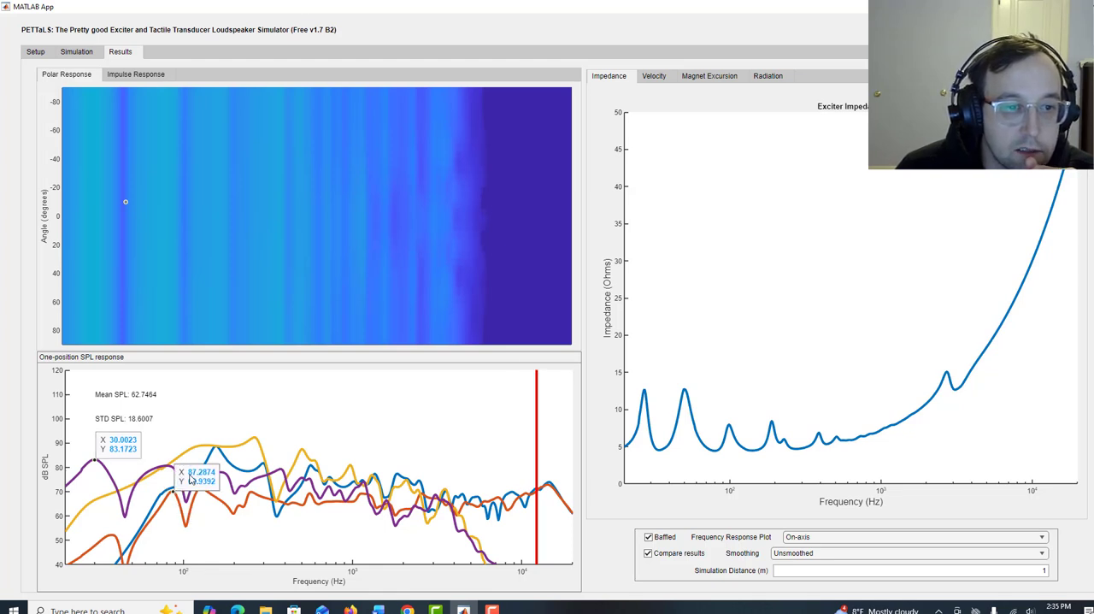
right_click(189, 474)
click(219, 512)
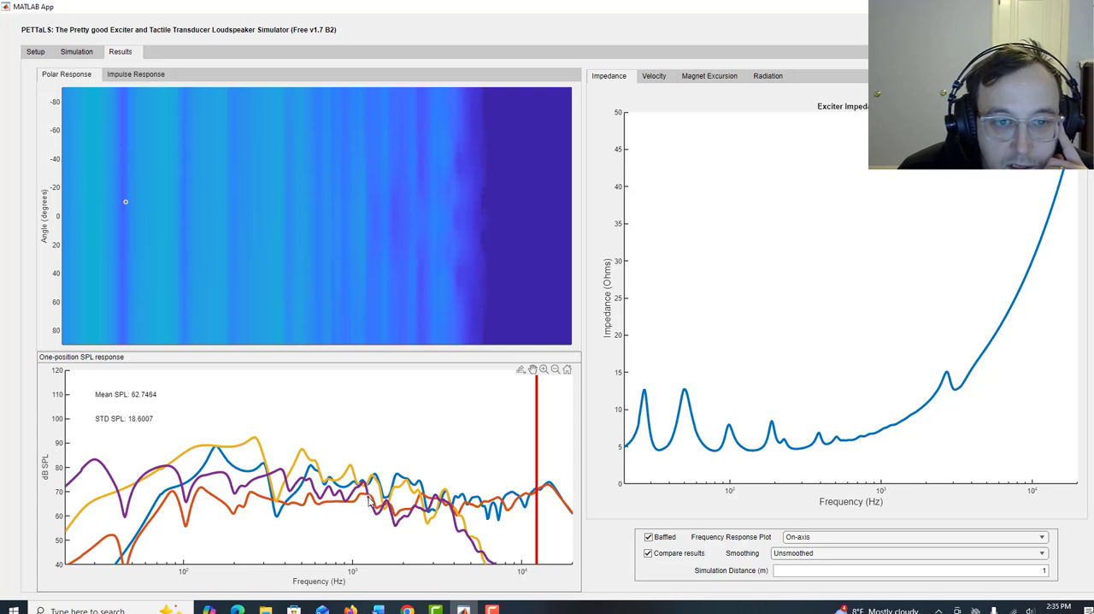
mouse_move(369, 498)
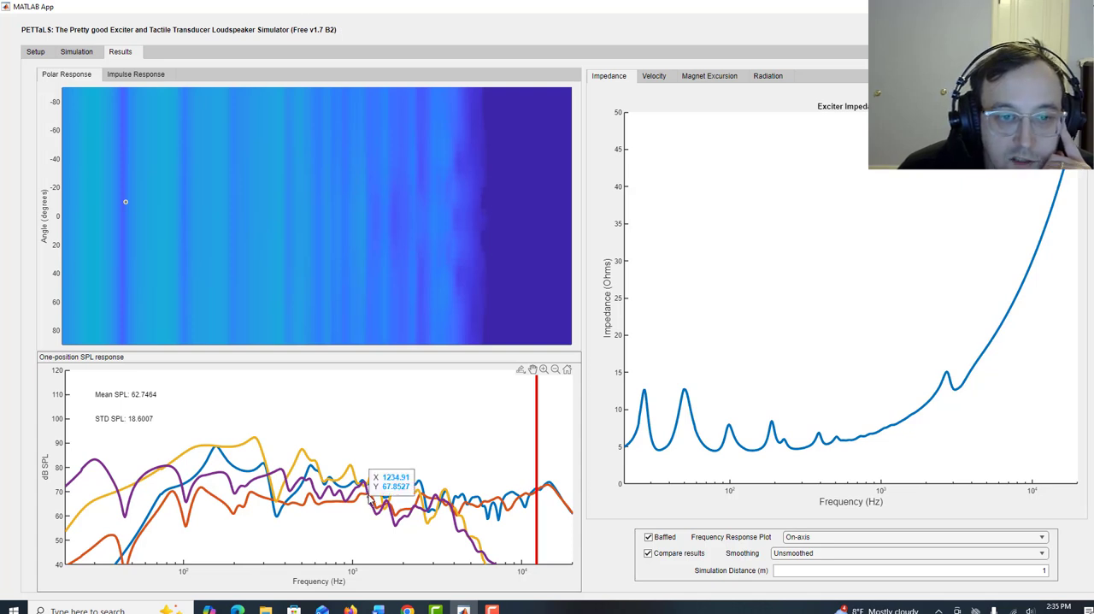
right_click(386, 489)
click(428, 520)
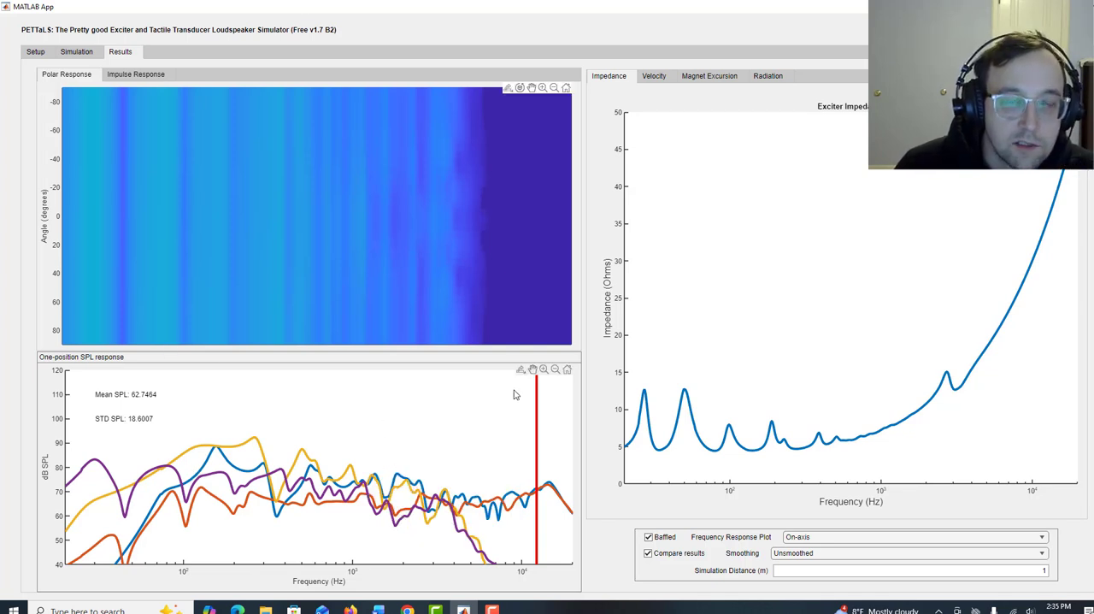
Disable the infinite panel comparison and replot only the EX32VBDS-4 infinite panel velocity curve.
click(37, 52)
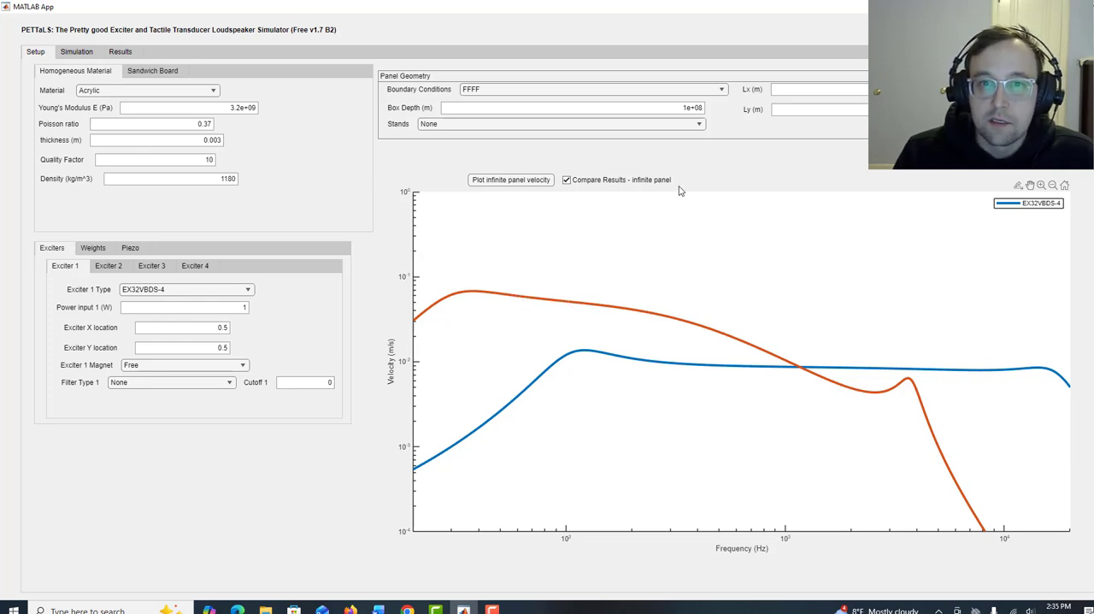
click(565, 180)
click(513, 180)
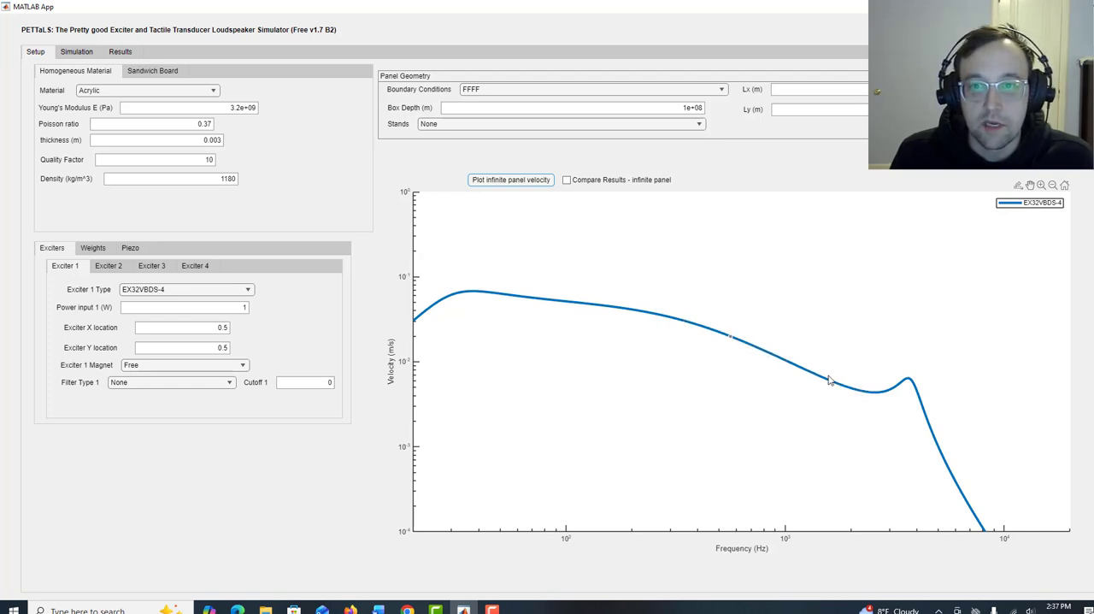
Set the acrylic panel's thickness to 0.3 m and plot its infinite panel velocity.
double_click(209, 140)
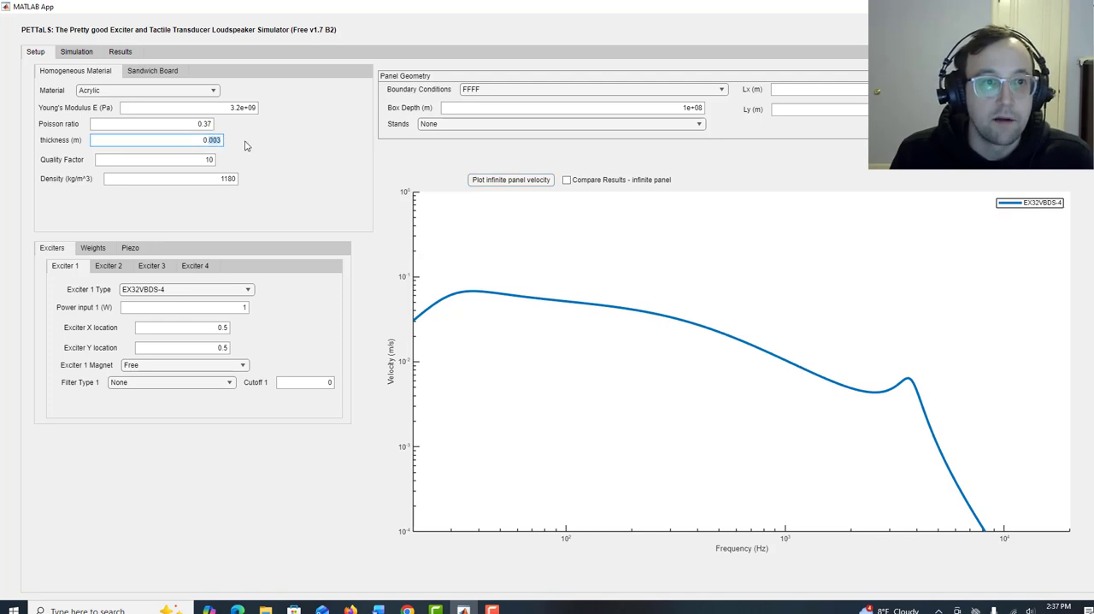
text(0.3)
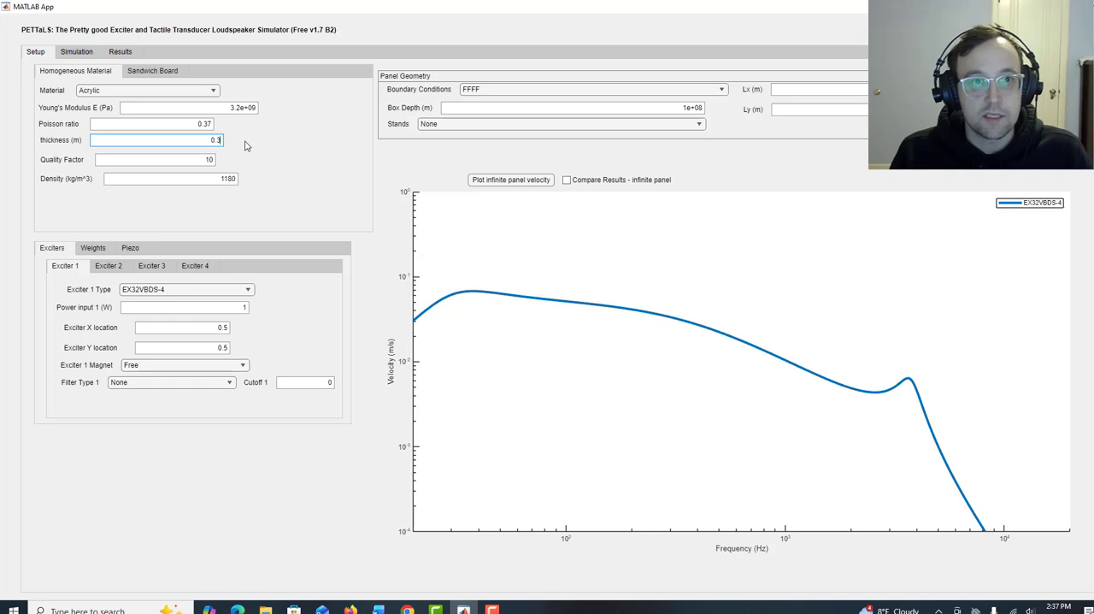
click(511, 180)
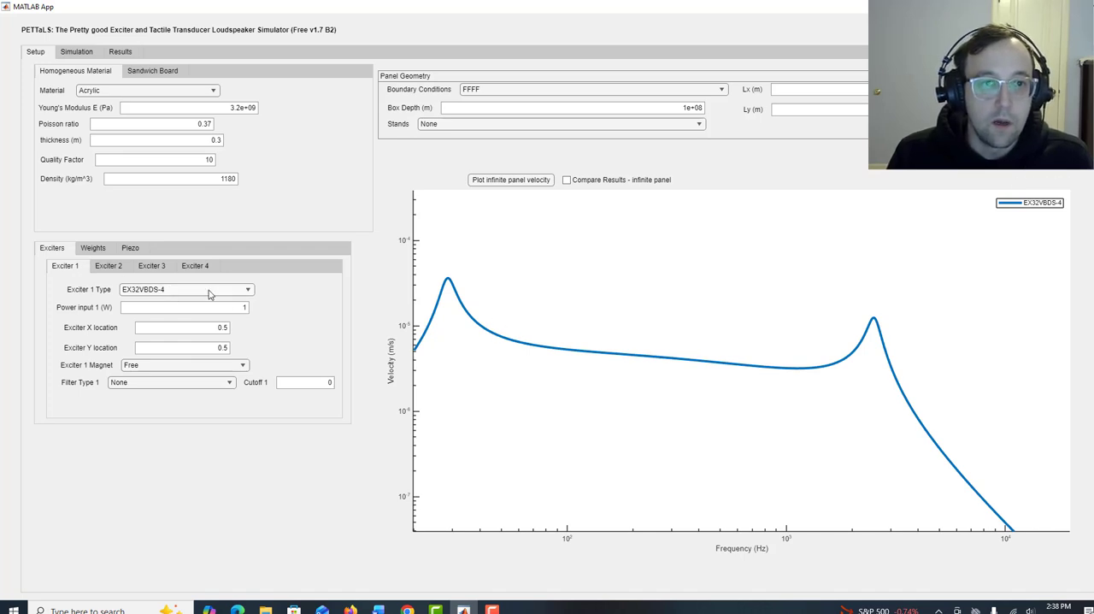
Enable infinite panel comparison, set the acrylic thickness to 0.03 m, and overlay the new velocity curve.
click(215, 139)
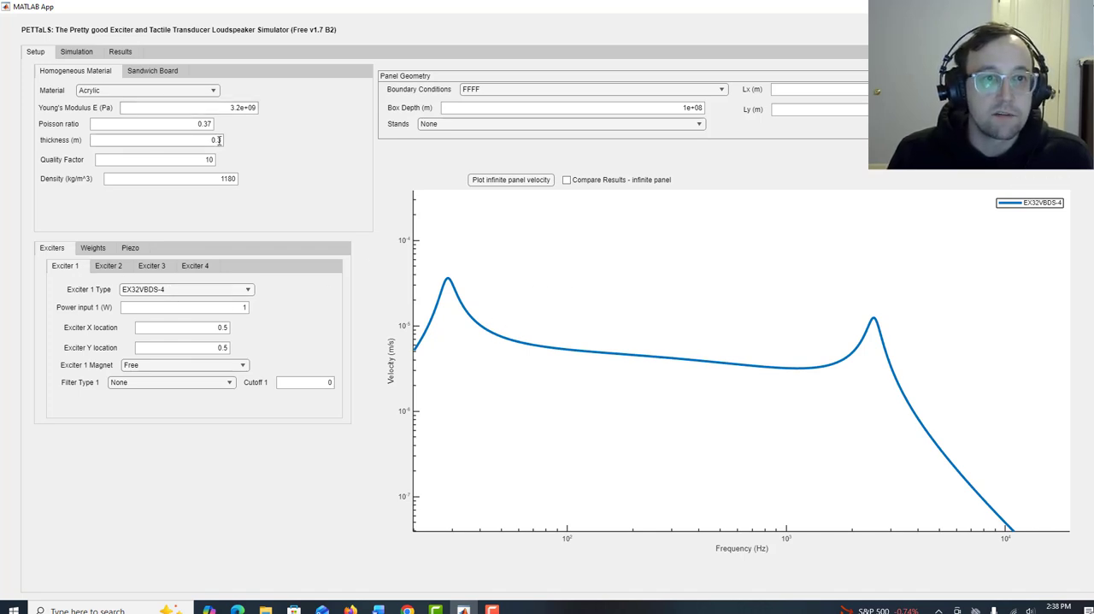
click(565, 180)
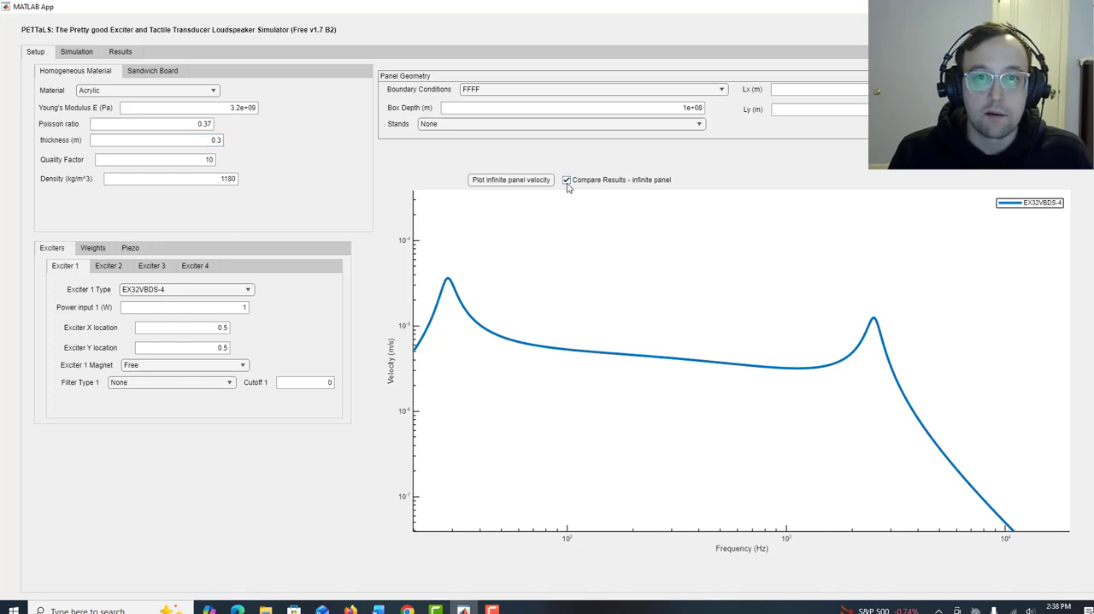
click(218, 142)
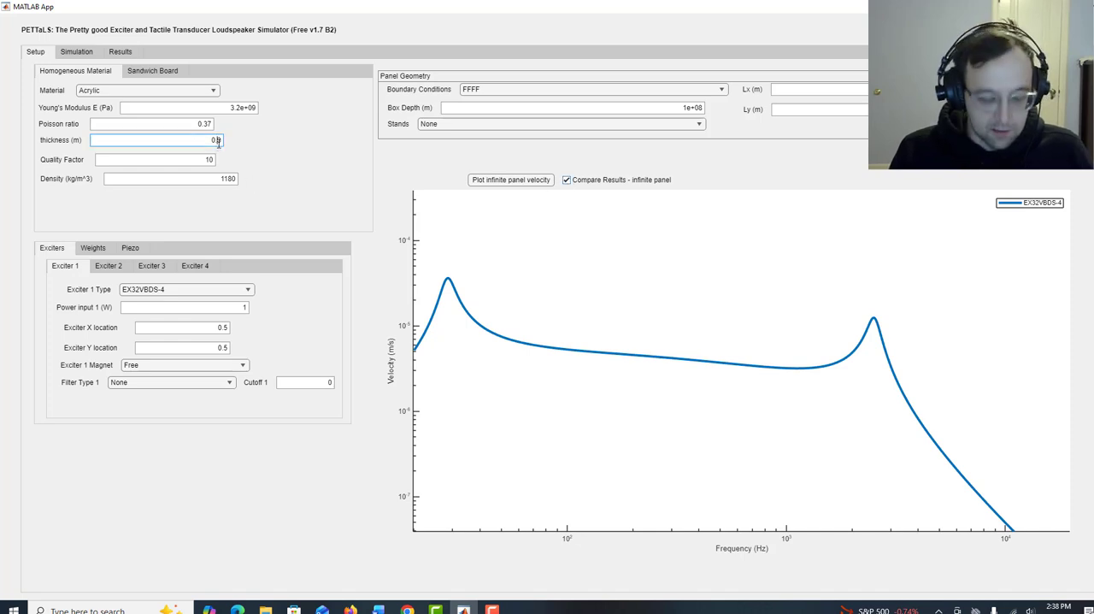
text(0)
click(296, 155)
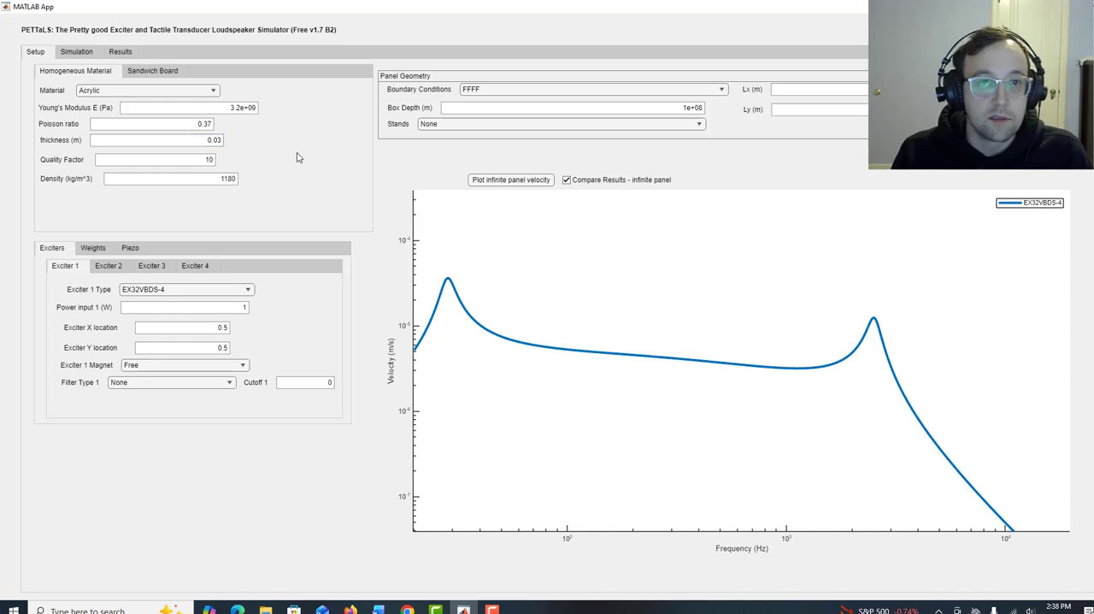
click(489, 183)
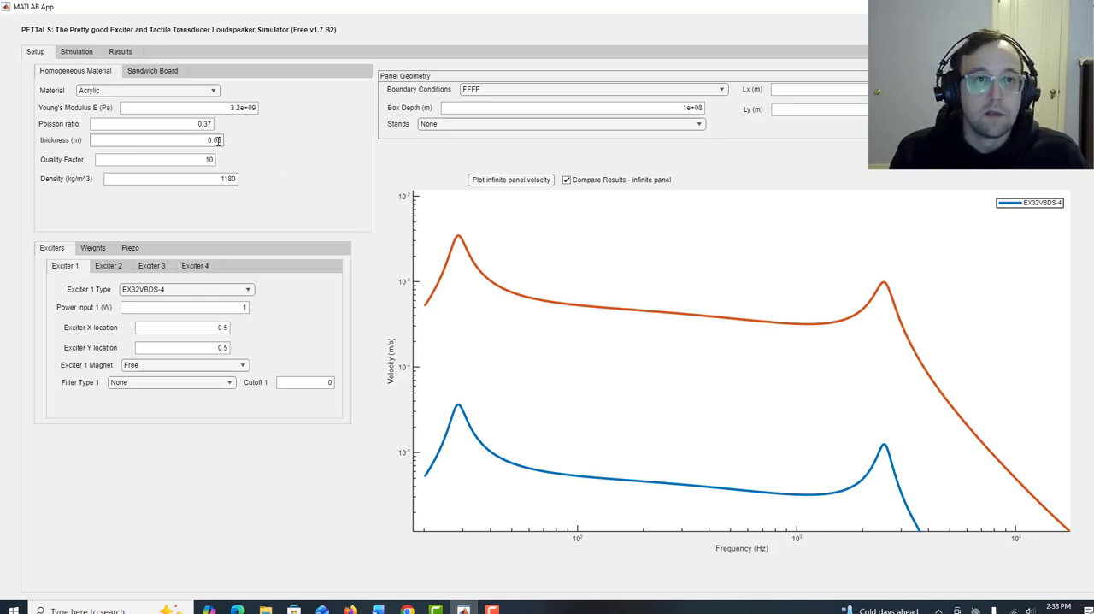
Set the acrylic thickness to 0.01 m and overlay its infinite panel velocity curve on the comparison plot.
text(0)
click(289, 173)
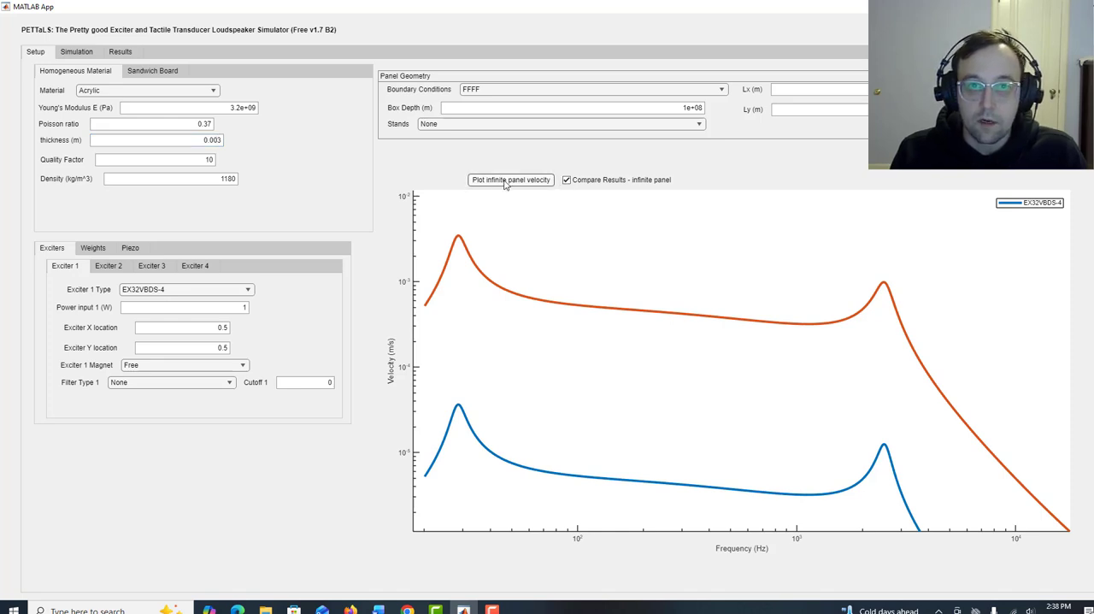
click(215, 140)
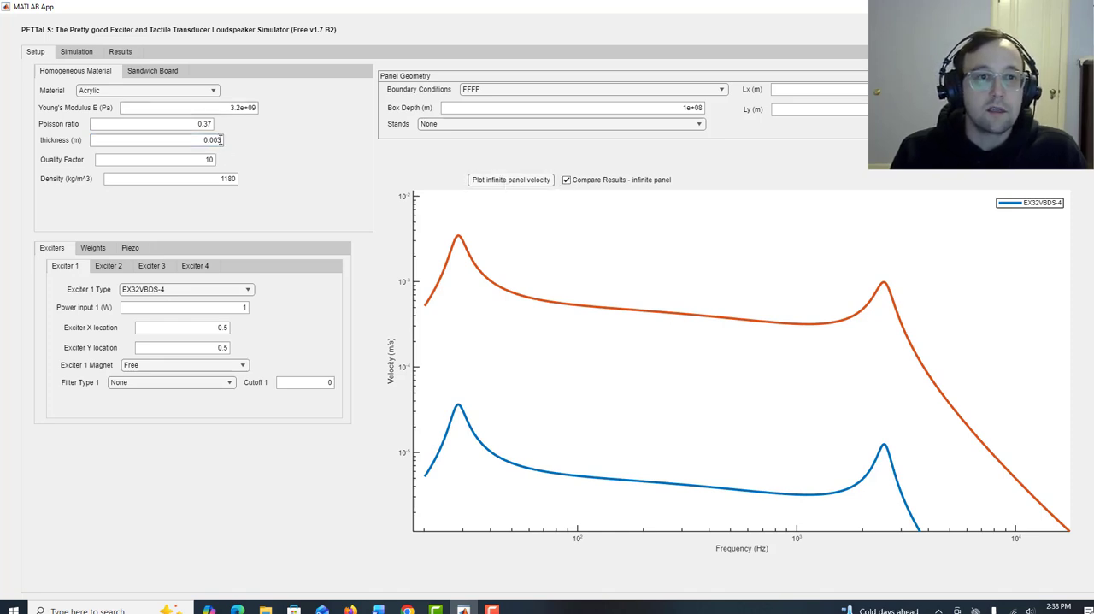
text(1)
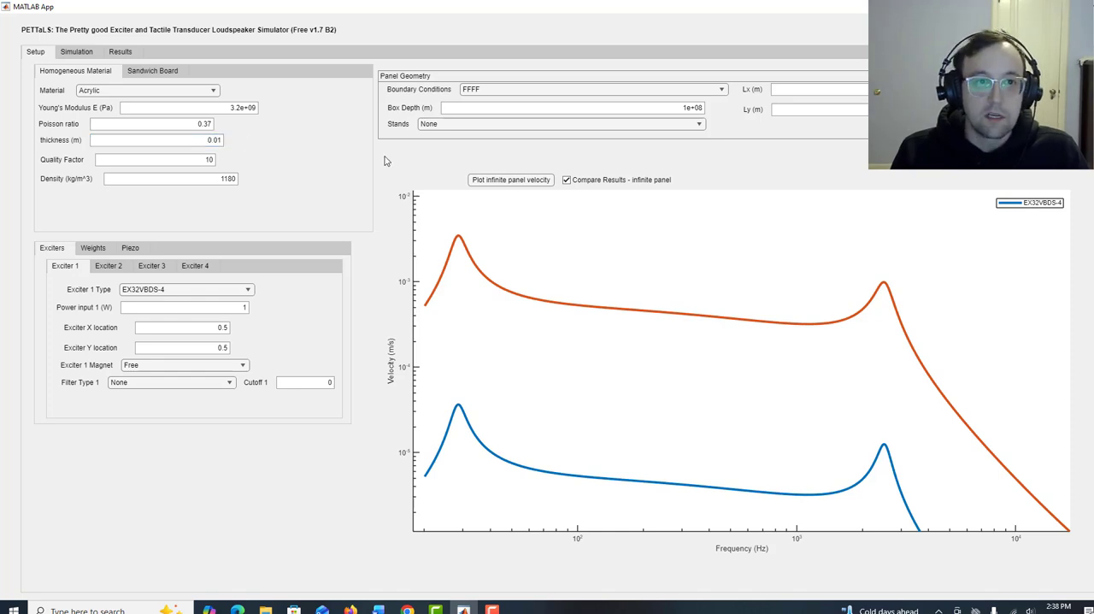
click(513, 180)
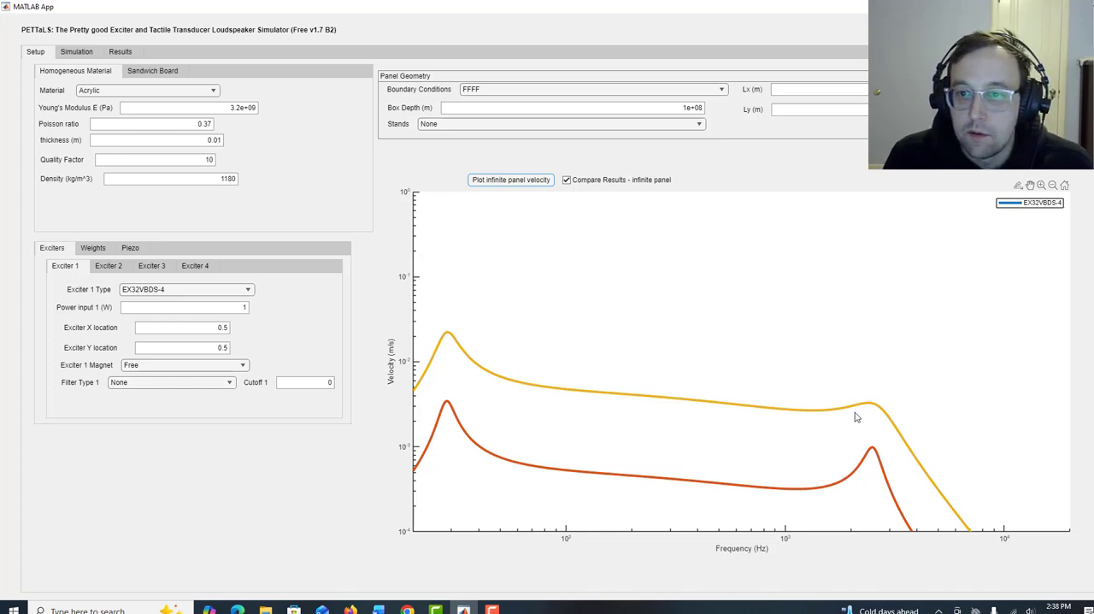
drag(881, 422, 789, 375)
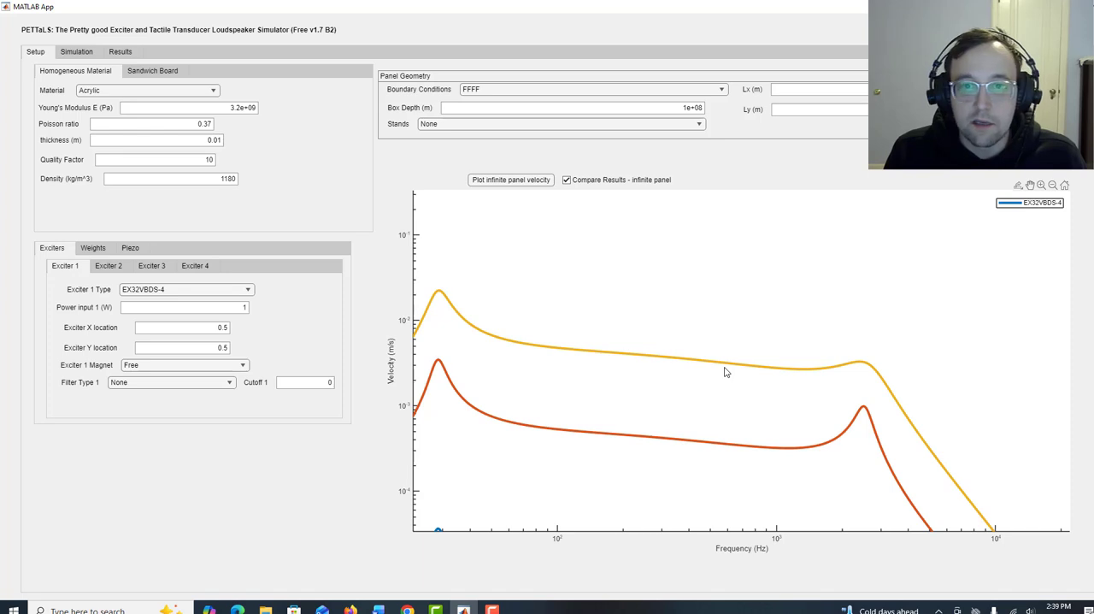
Set the acrylic thickness to 0.003 m and add its infinite panel velocity curve to the comparison.
click(221, 141)
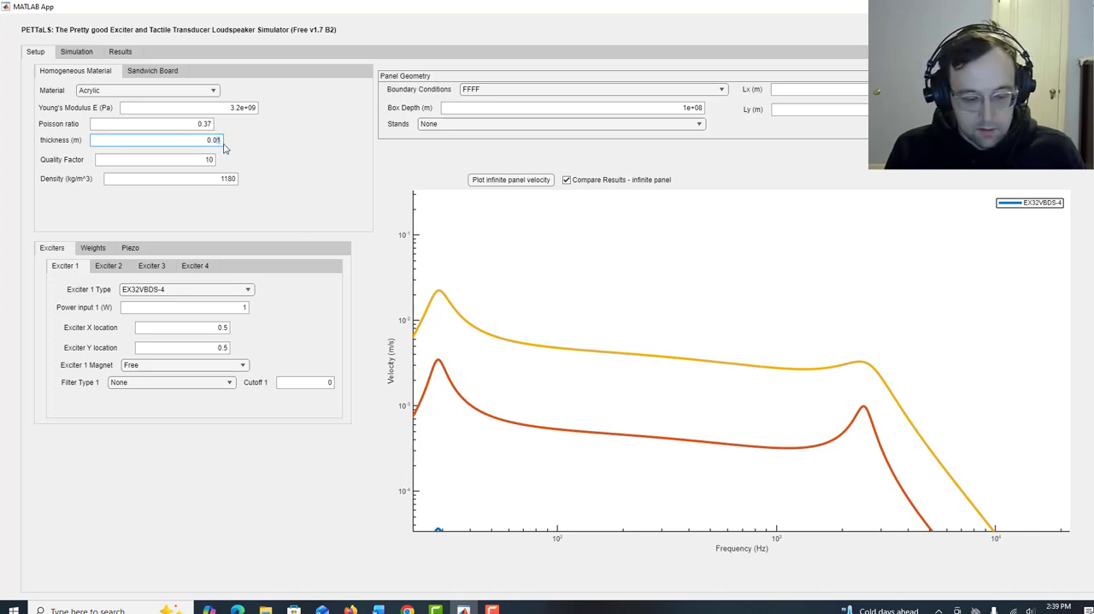
key(BackSpace)
text(3)
click(274, 172)
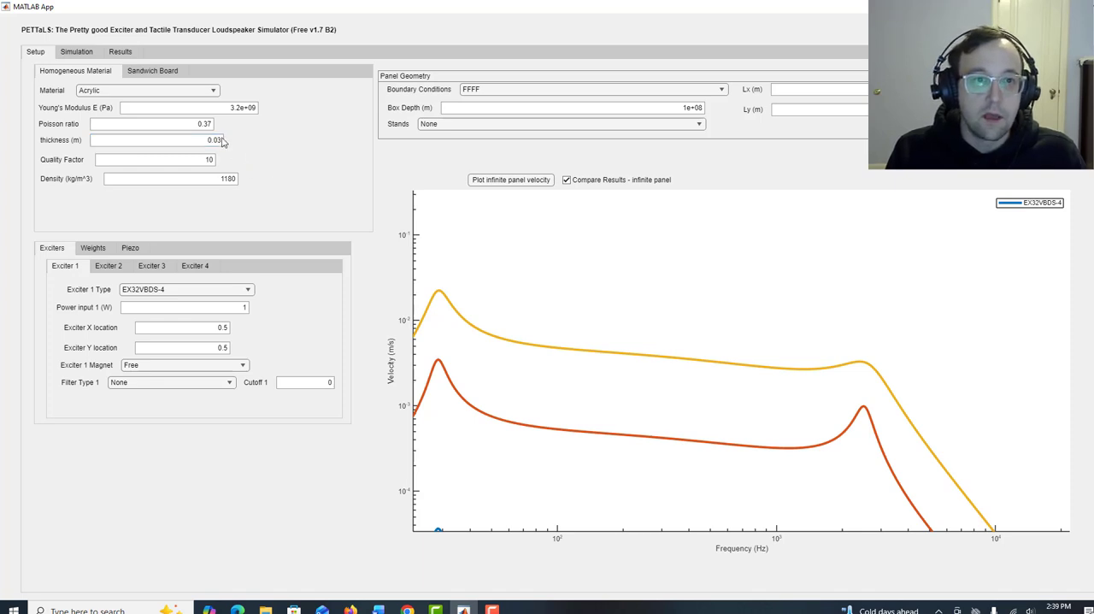
click(217, 138)
text(0)
click(270, 162)
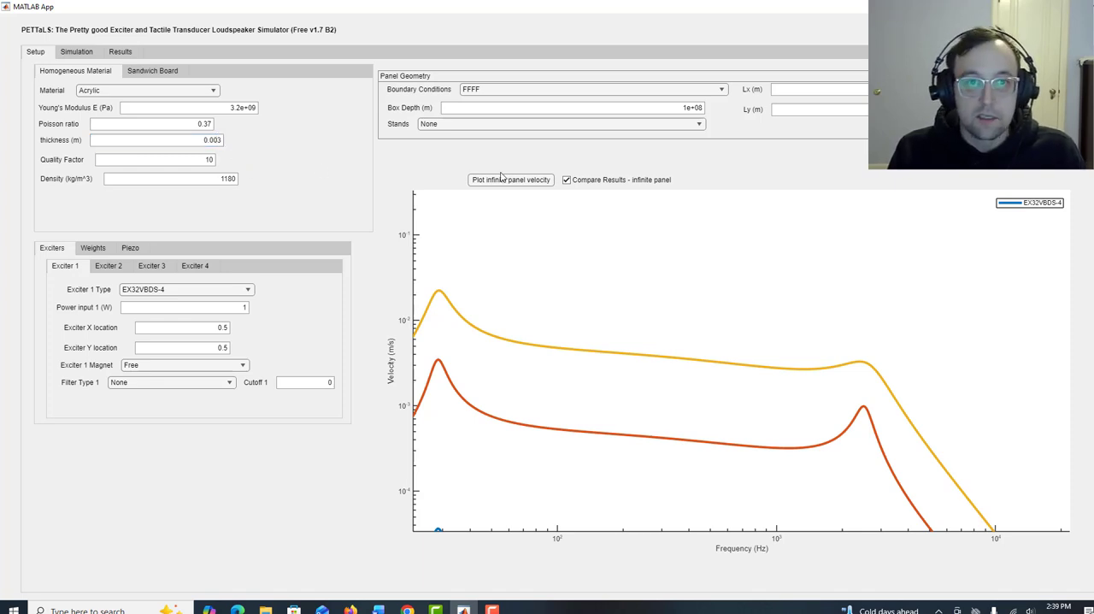
click(502, 181)
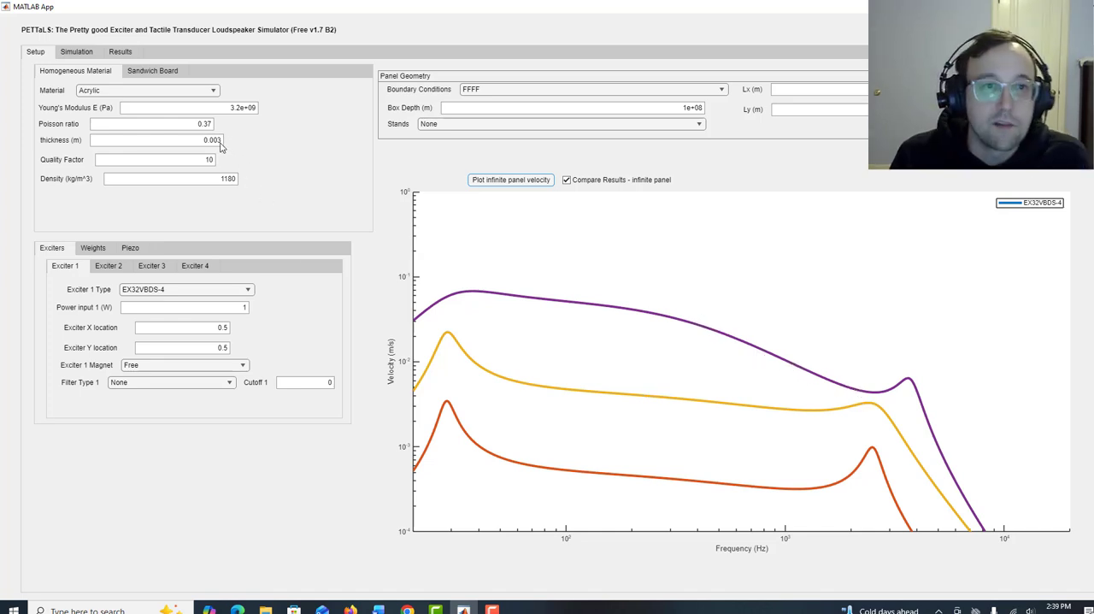
Overlay infinite panel velocity curves for acrylic thicknesses of 0.001 m, 0.0001 m and 1e-05 m, one after another.
text(1)
click(499, 183)
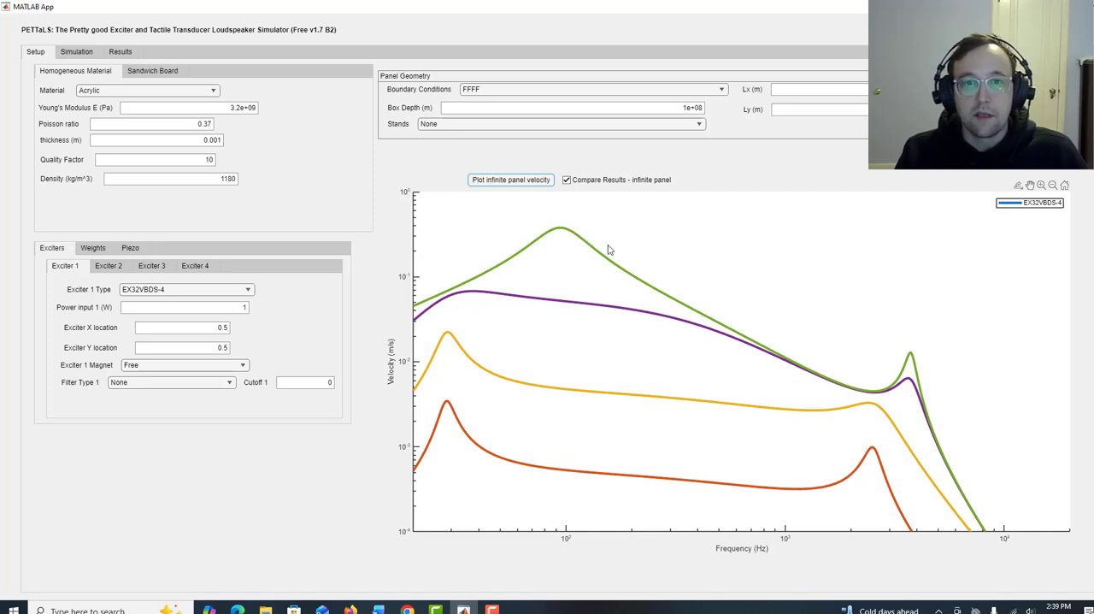
click(216, 140)
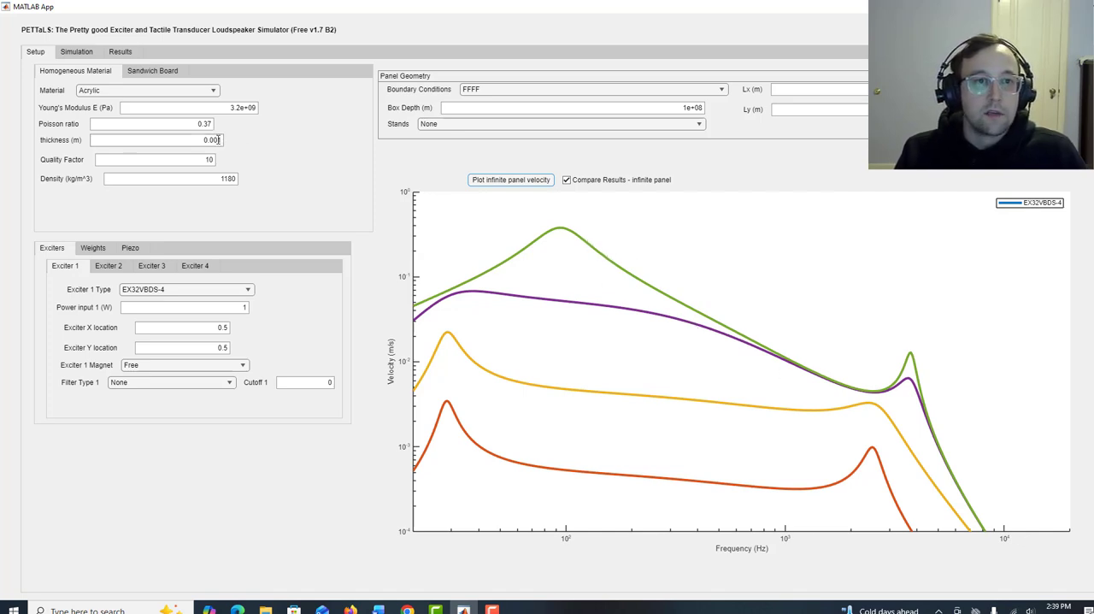
text(01)
click(321, 178)
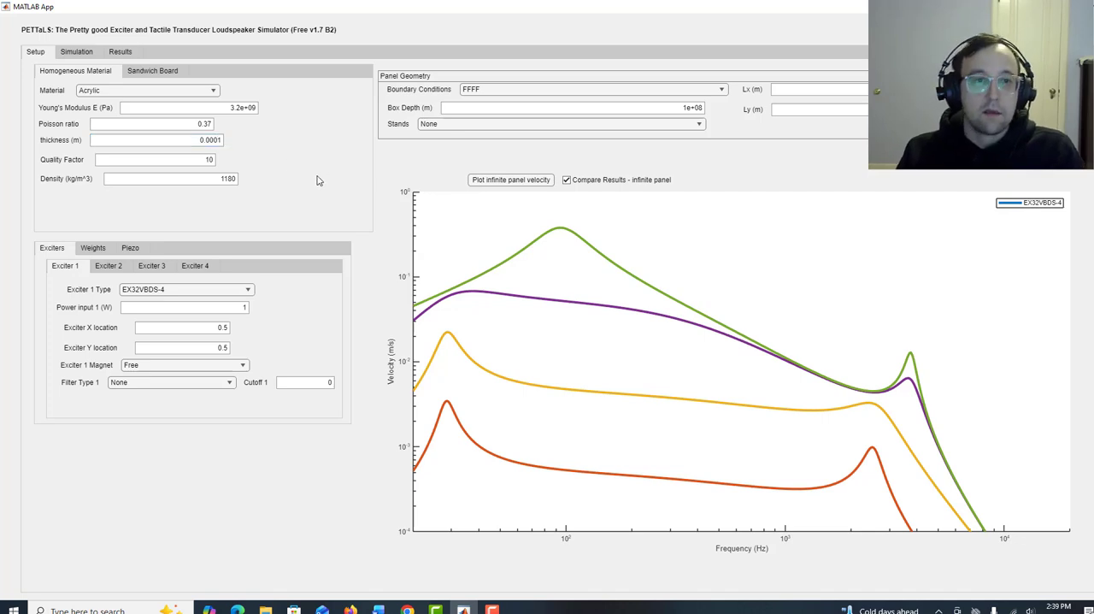
click(500, 181)
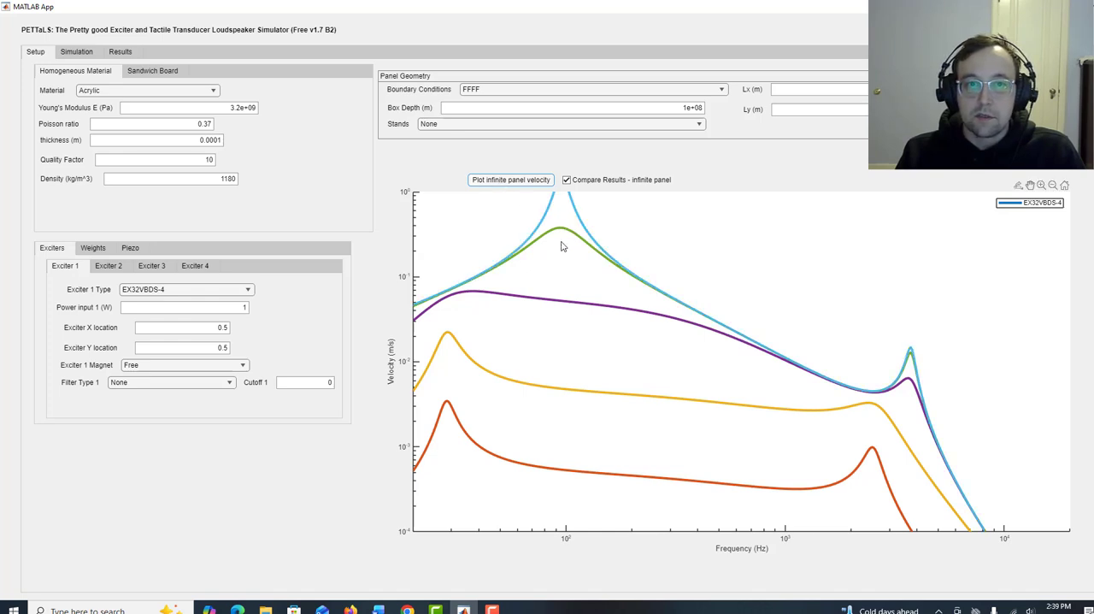
click(219, 140)
click(485, 178)
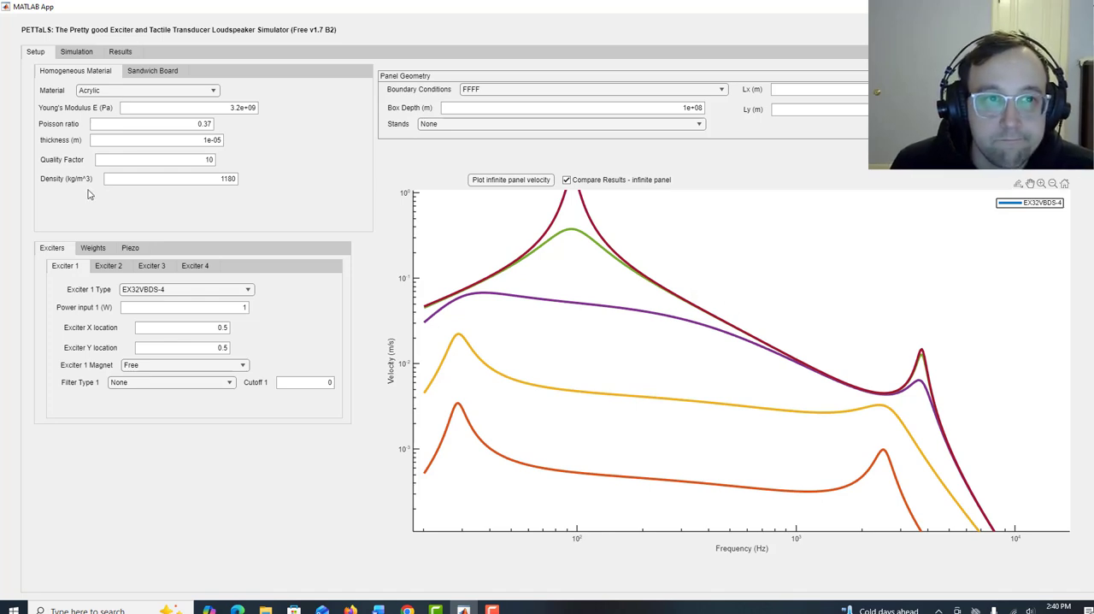
Return the acrylic thickness to 0.003 m and replot only its infinite panel velocity curve with comparison disabled.
double_click(209, 139)
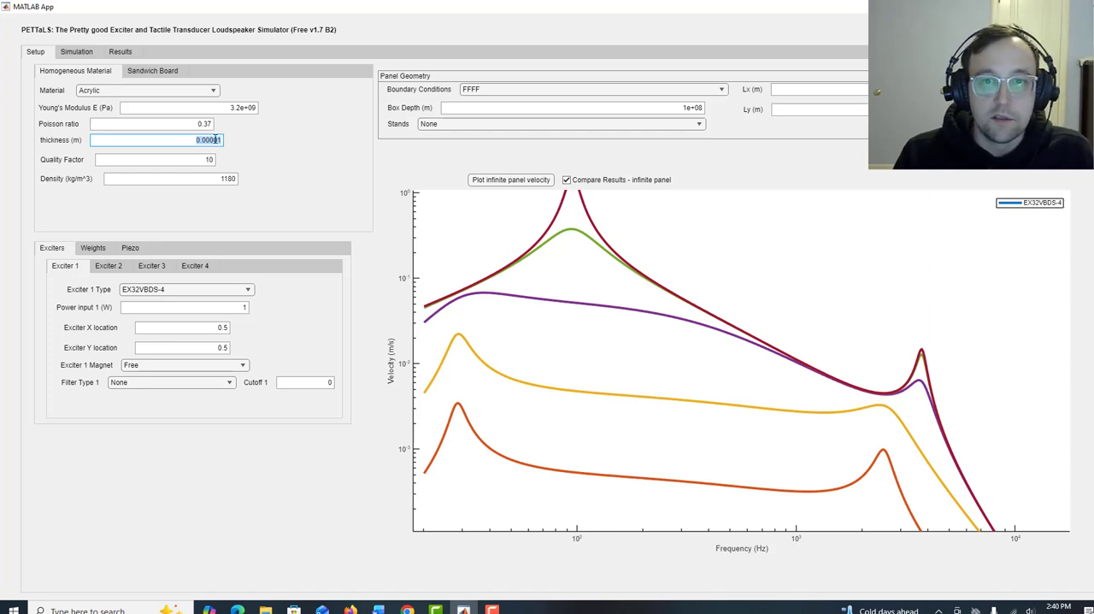
click(213, 142)
drag(210, 140, 225, 142)
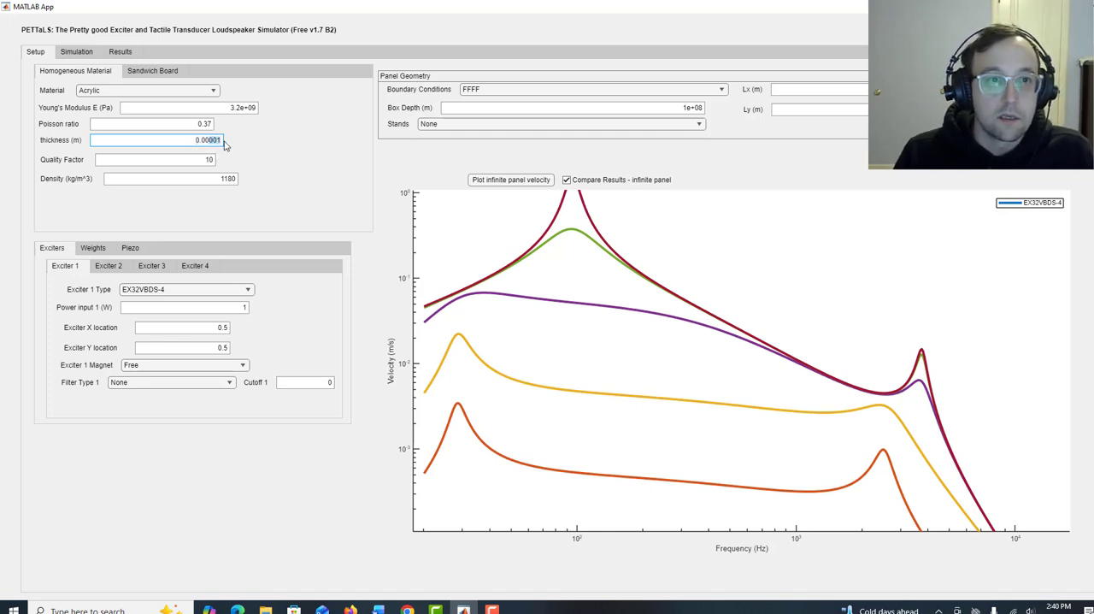
text(3)
click(262, 154)
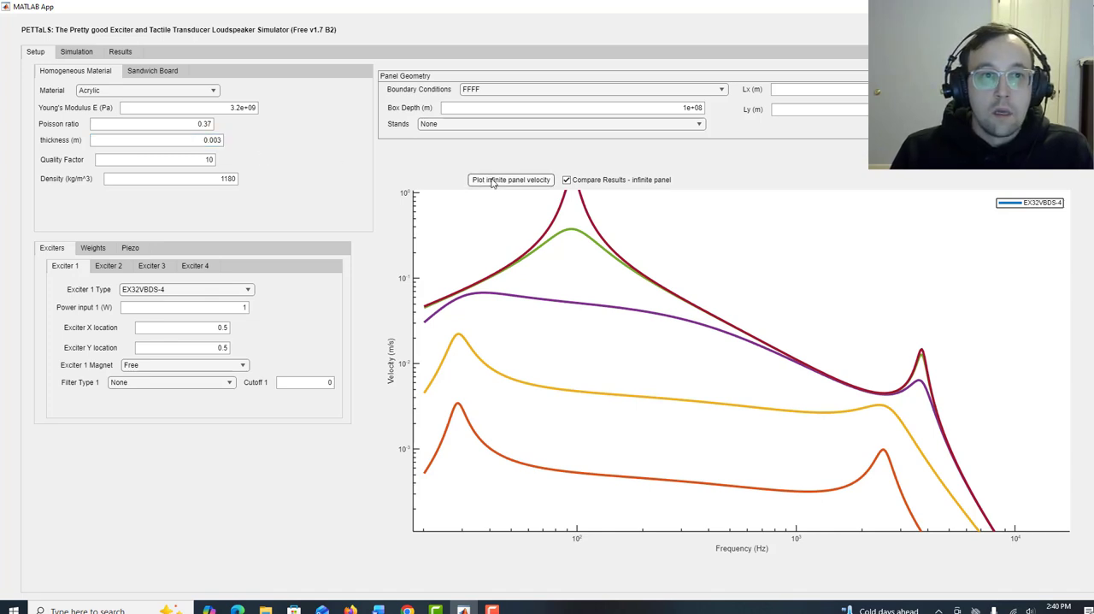
click(492, 182)
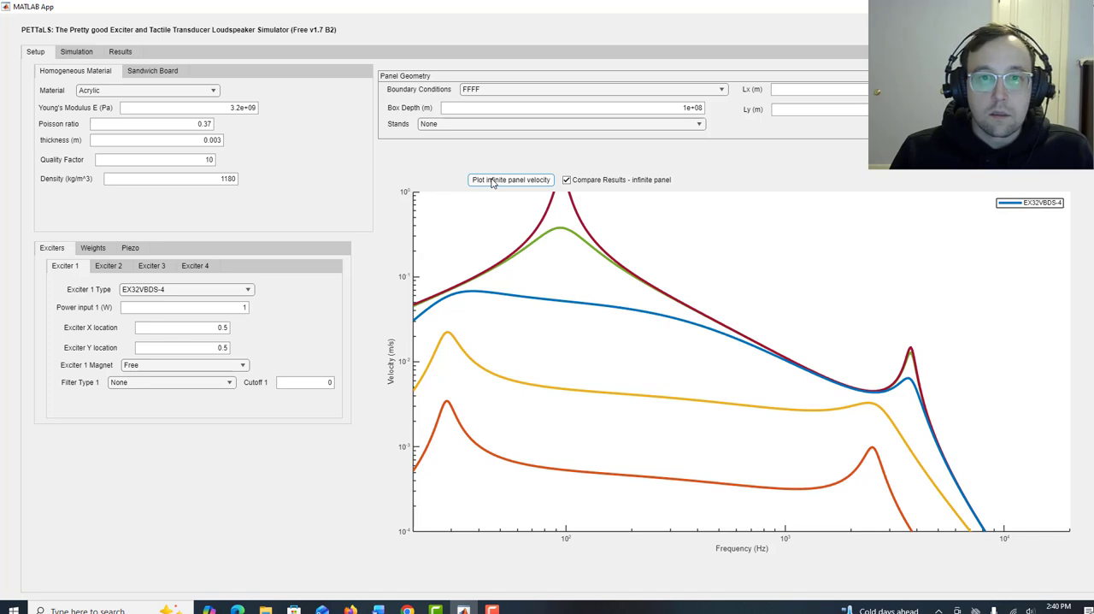
click(567, 181)
click(500, 179)
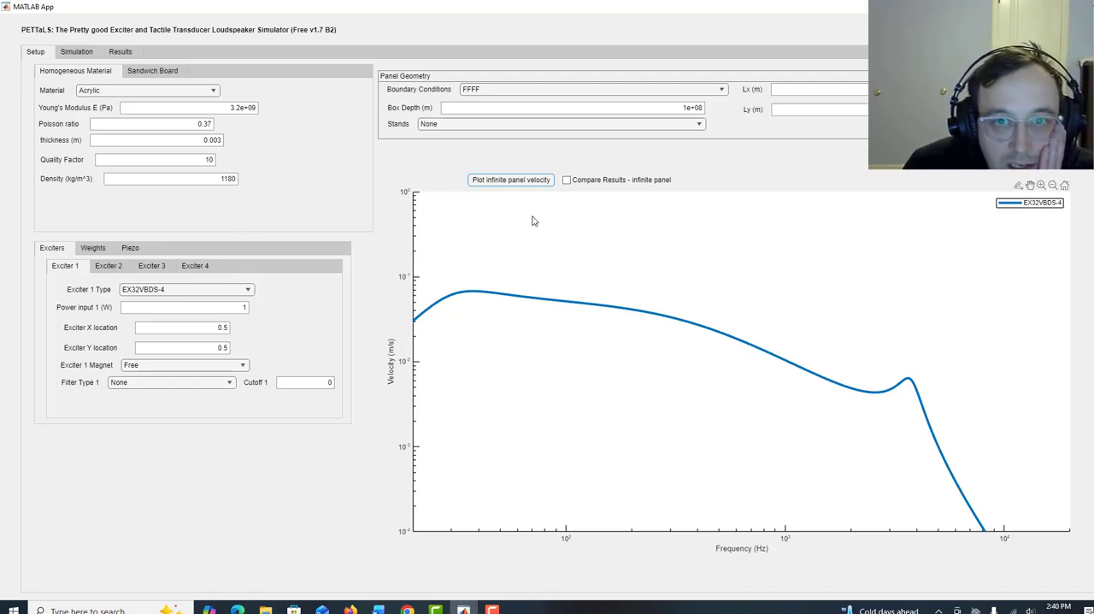
Enable exciter 2 as a Point Force and exciter 3 as a DAEX19CT-4.
click(107, 268)
click(107, 290)
click(164, 307)
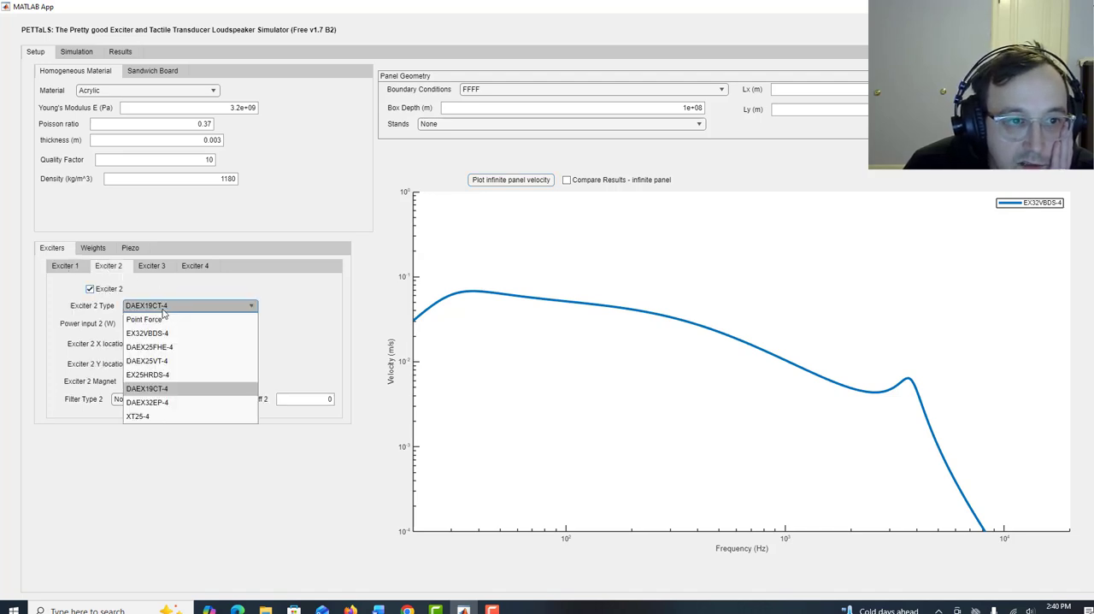
click(160, 319)
click(151, 266)
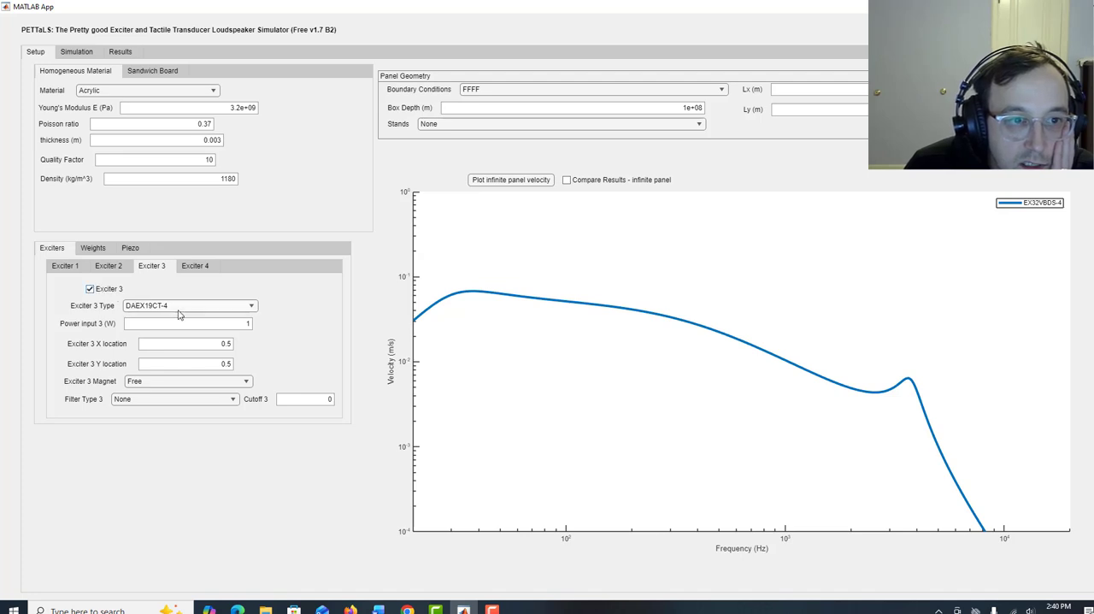
Enable exciter 4 as a DAEX25VT-4 and plot the infinite panel velocity of all four exciters.
click(193, 266)
click(114, 293)
click(160, 311)
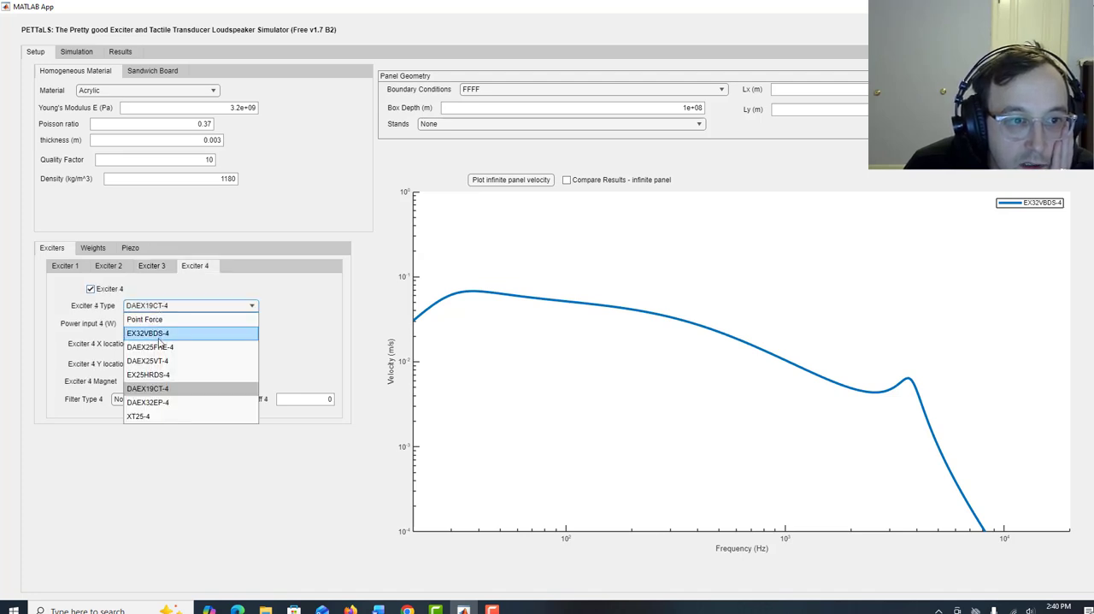
click(162, 362)
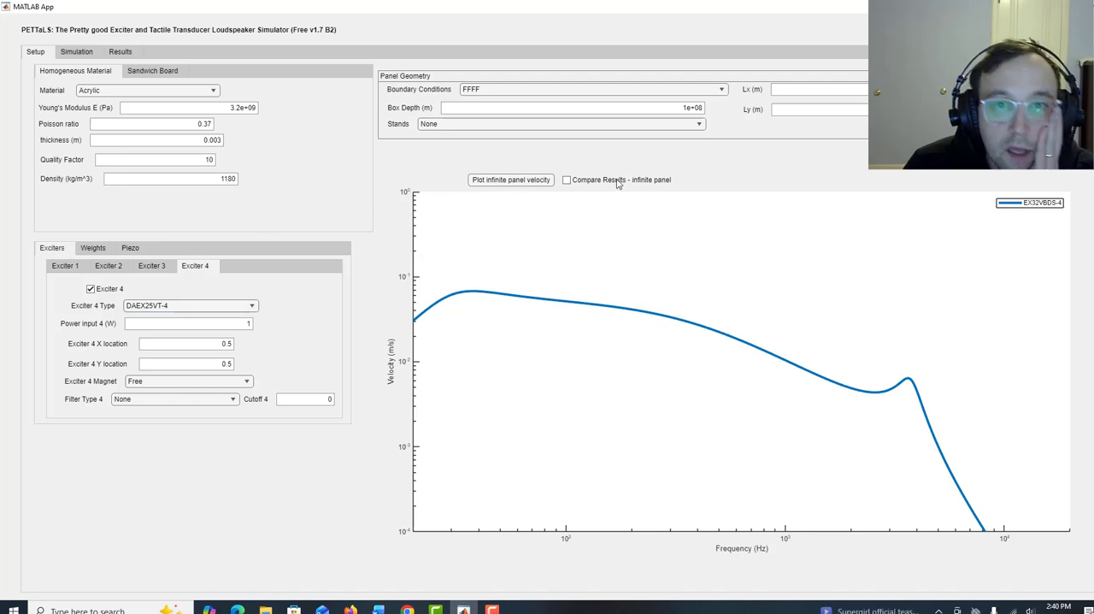
click(519, 179)
click(497, 183)
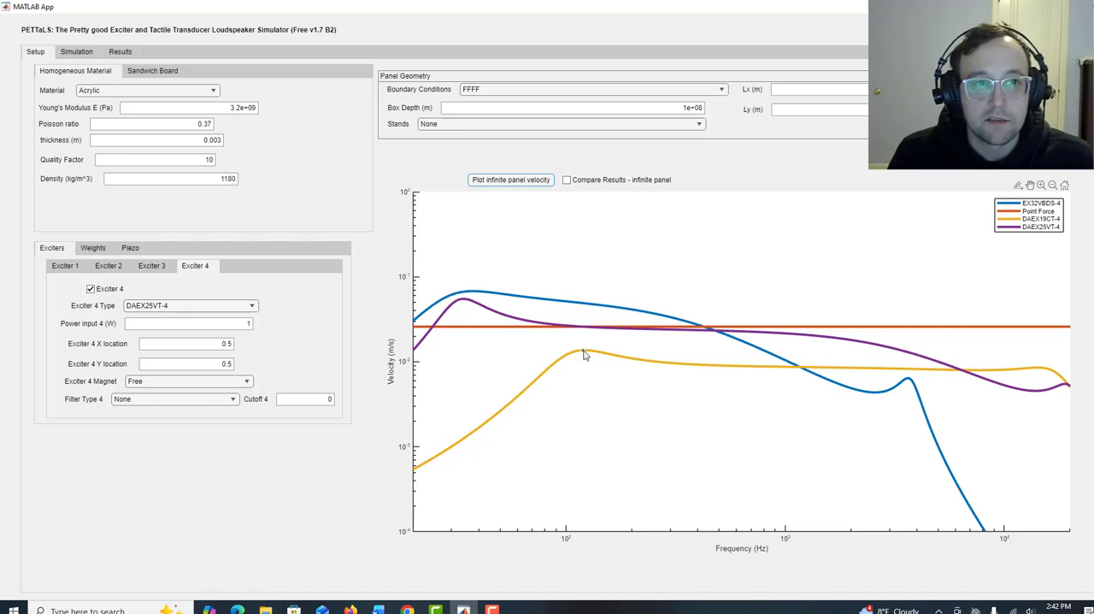
click(79, 51)
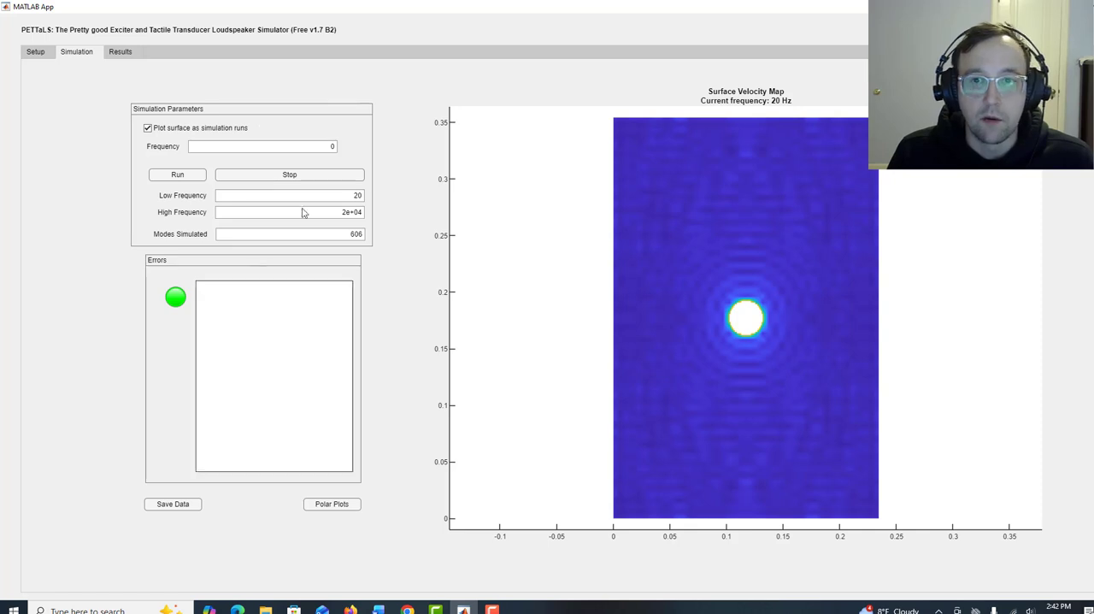
click(29, 53)
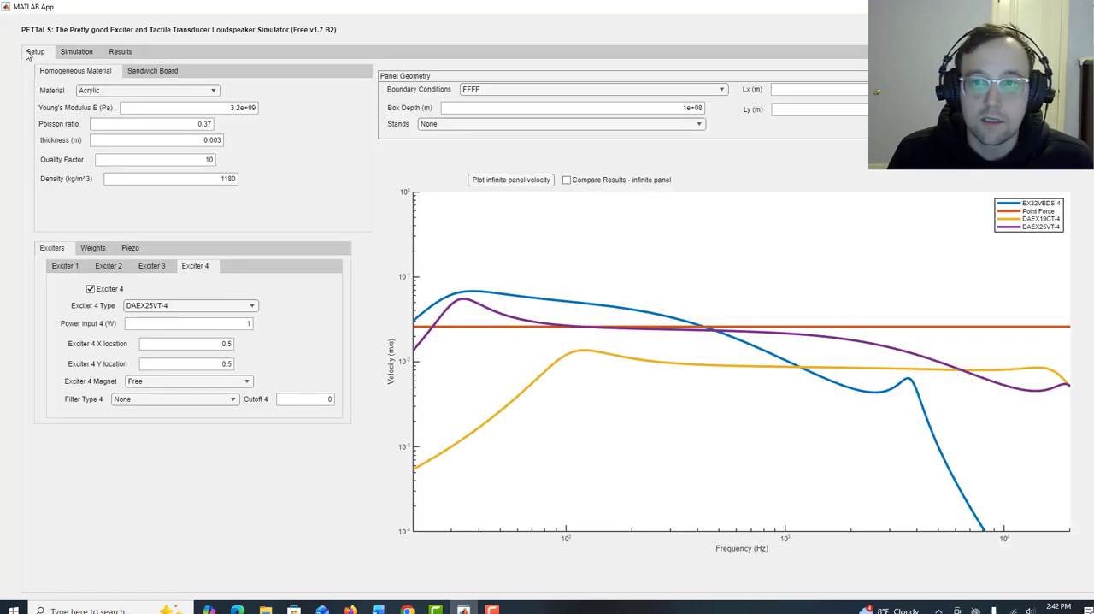